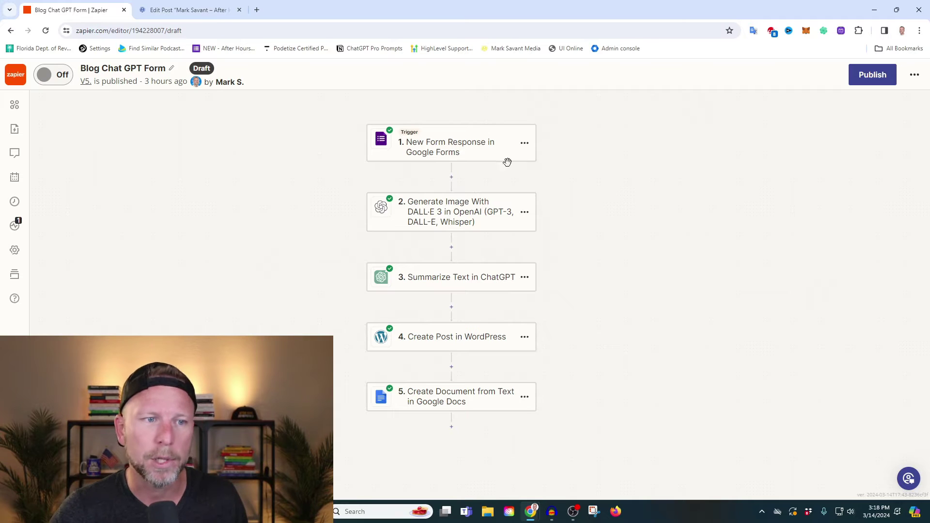
Step: Open the Google Forms trigger and review its connected account and selected form
left_click(464, 147)
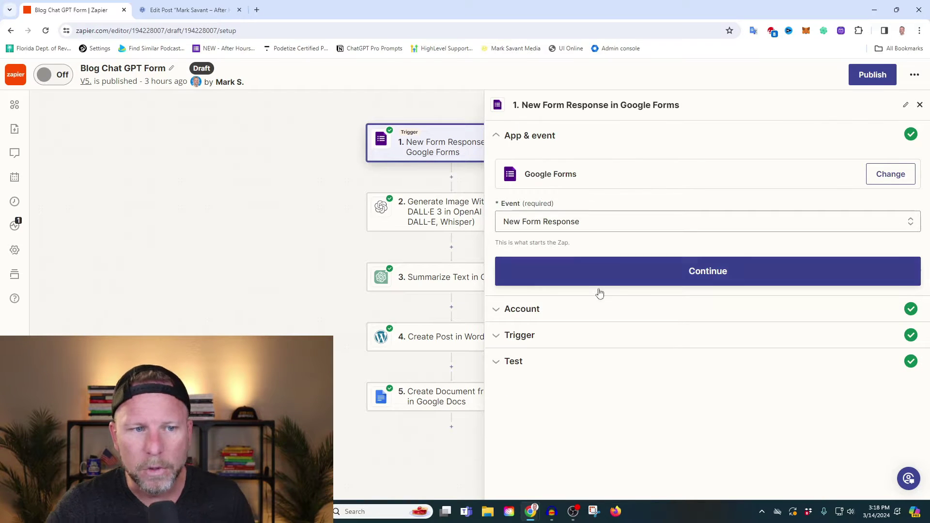
left_click_drag(297, 210, 193, 200)
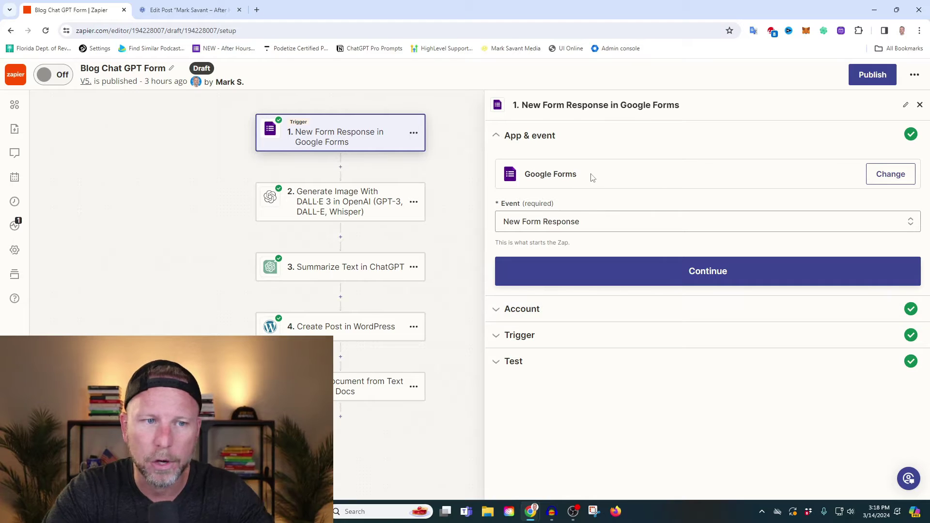
left_click(616, 309)
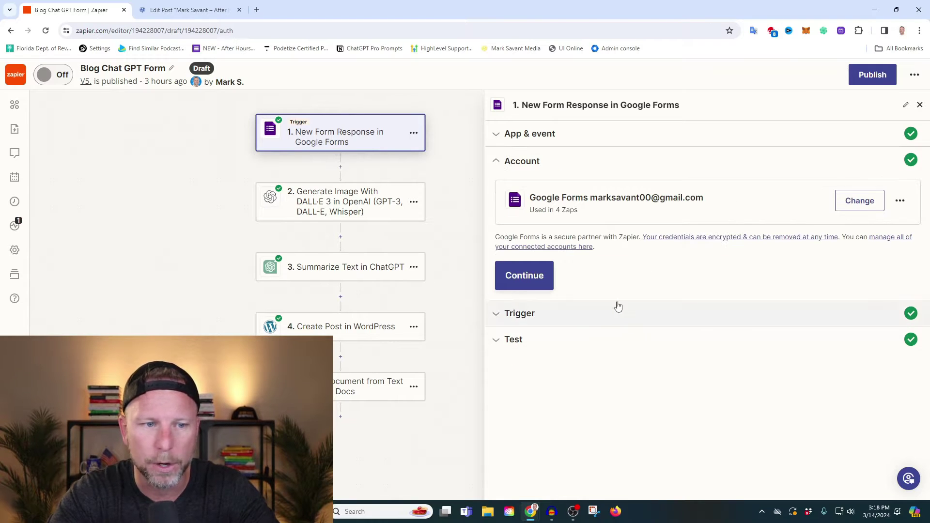
left_click(572, 312)
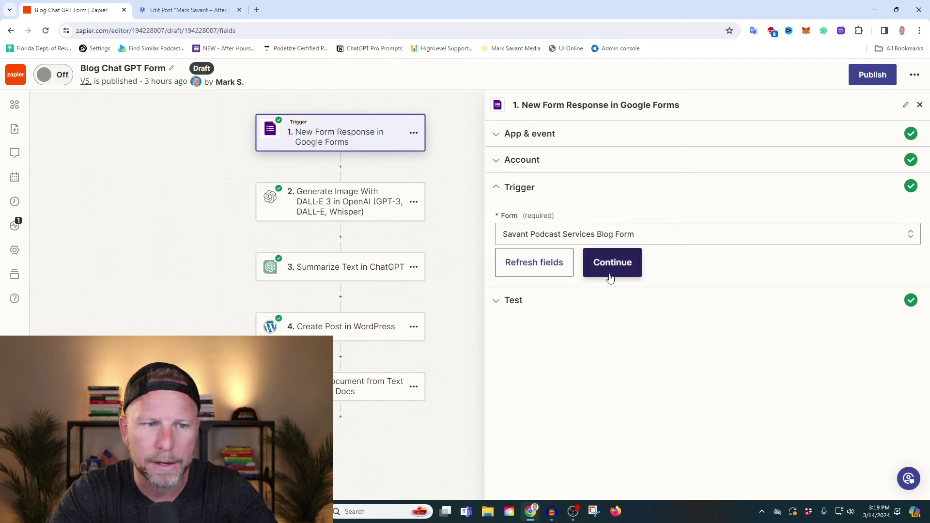
Step: Review the trigger's sample form record, then open the DALL·E 3 image step
left_click(594, 301)
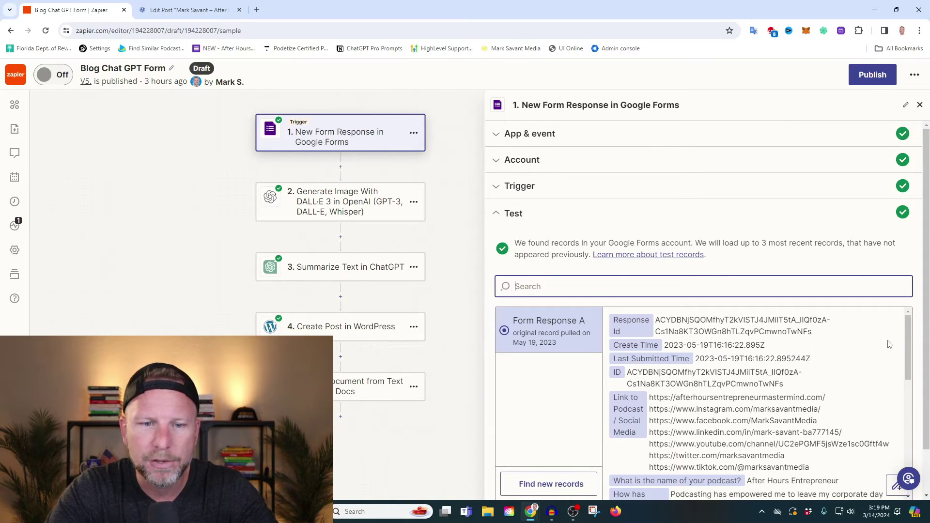
left_click_drag(908, 333, 908, 368)
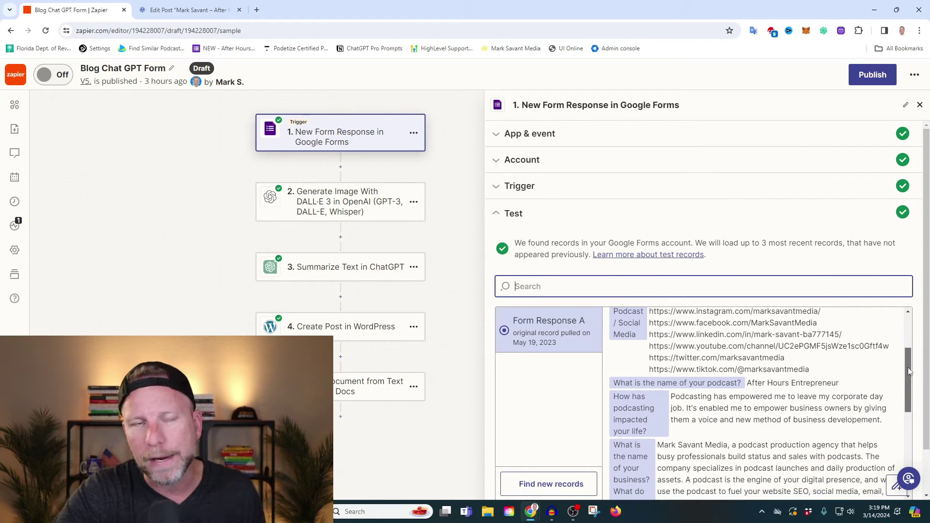
left_click_drag(907, 368, 912, 372)
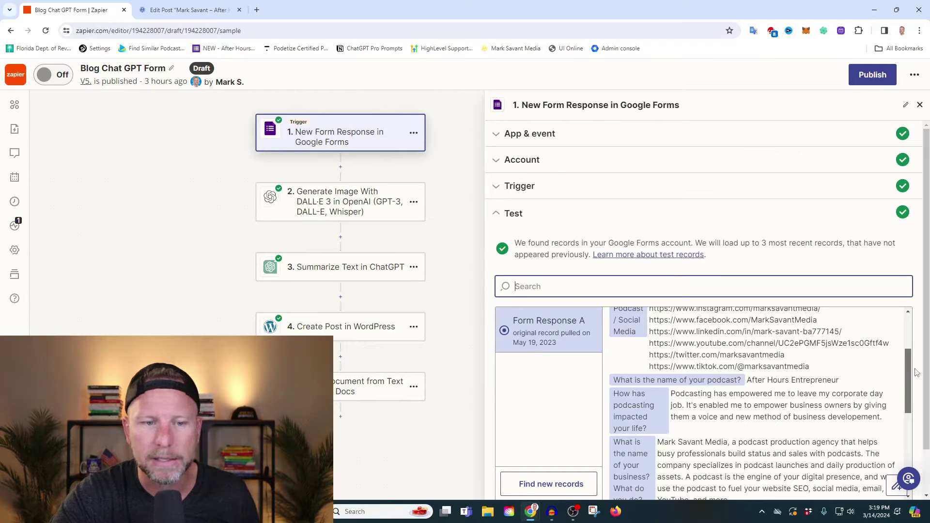
left_click_drag(908, 372, 925, 407)
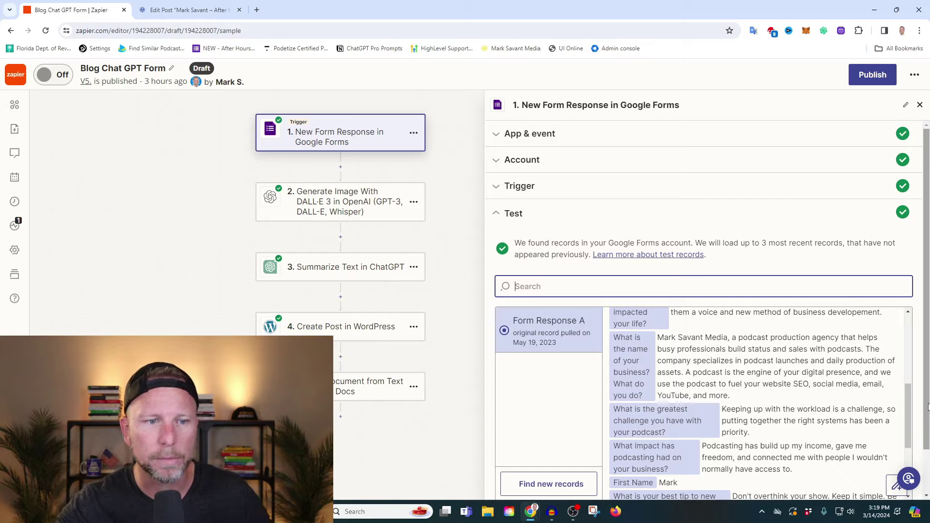
scroll(823, 387, "down", 5)
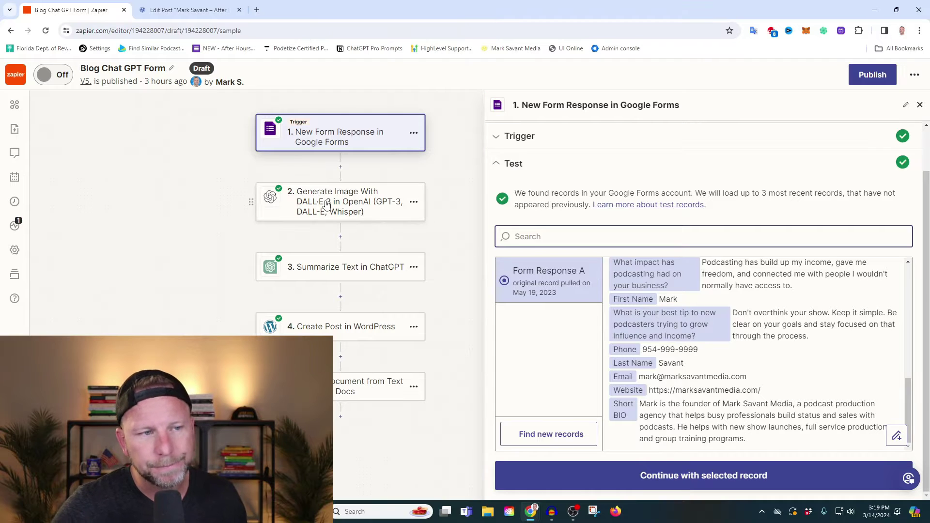
left_click(326, 203)
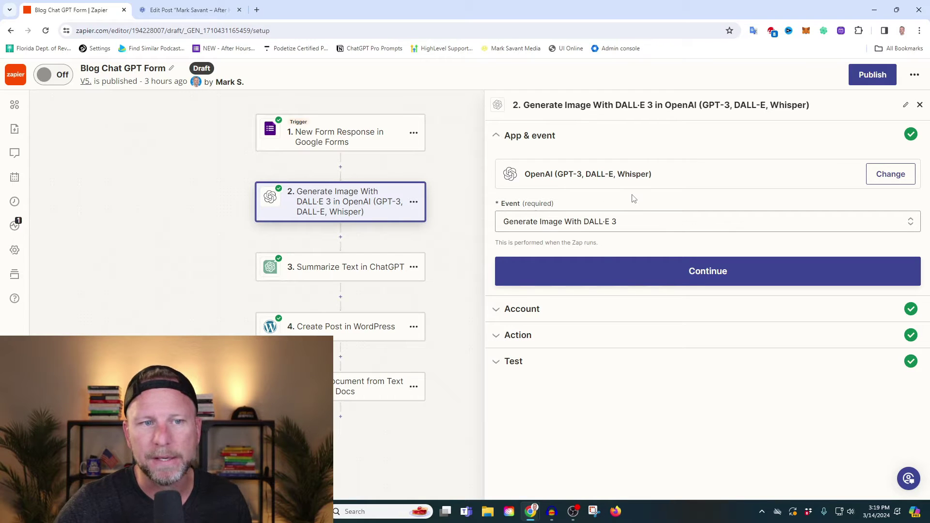
Step: Check the DALL·E 3 step's OpenAI account and prompt, keep size 1792×1024, and continue
left_click(587, 310)
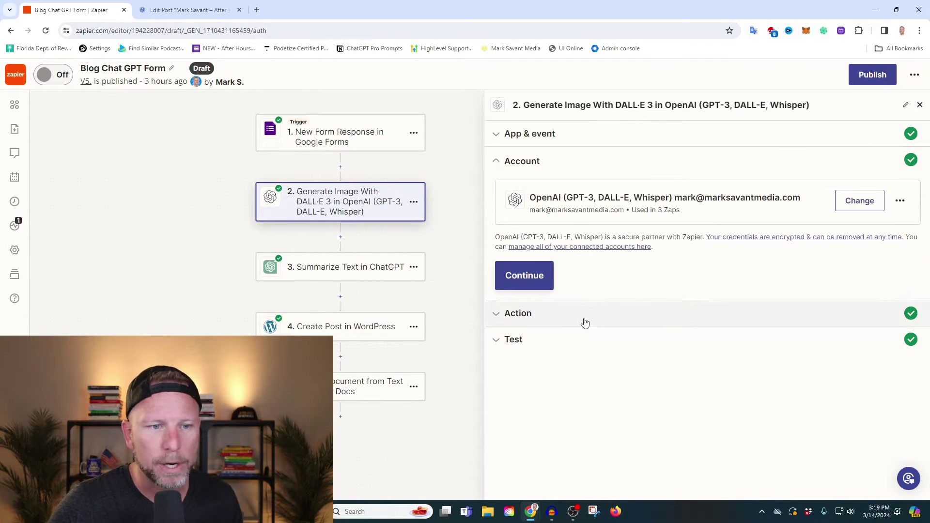
left_click(604, 312)
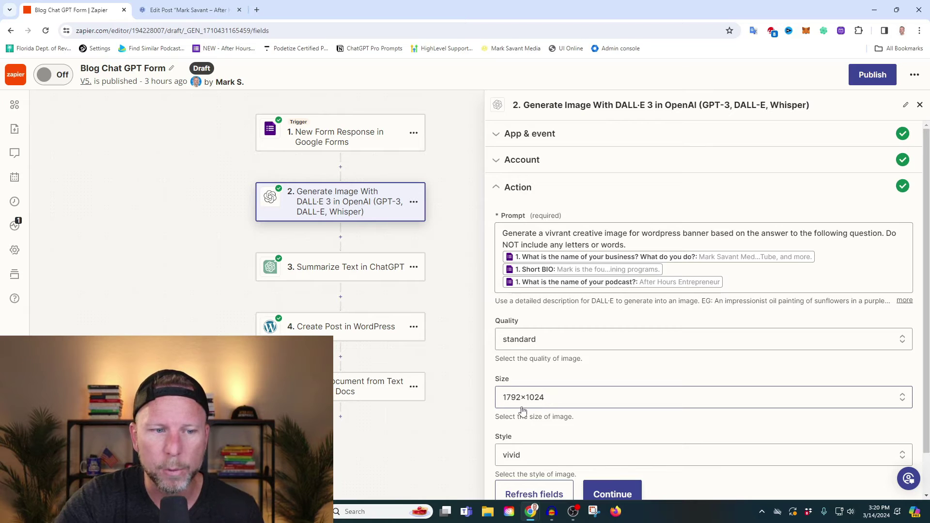
left_click(564, 404)
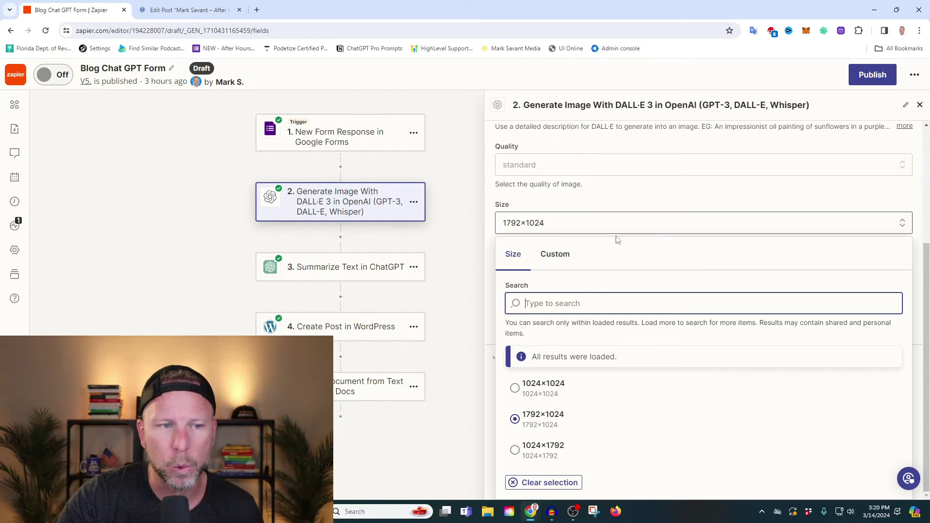
left_click(627, 213)
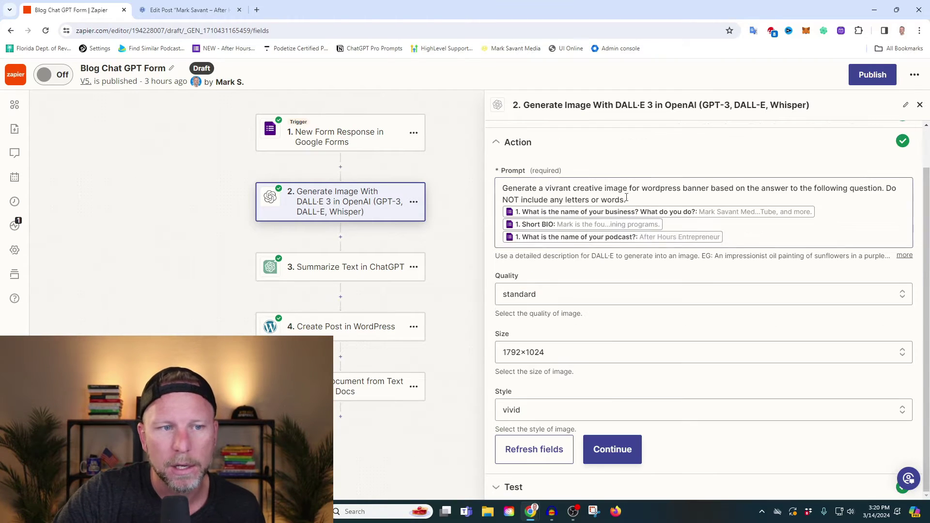
left_click(613, 451)
left_click(594, 482)
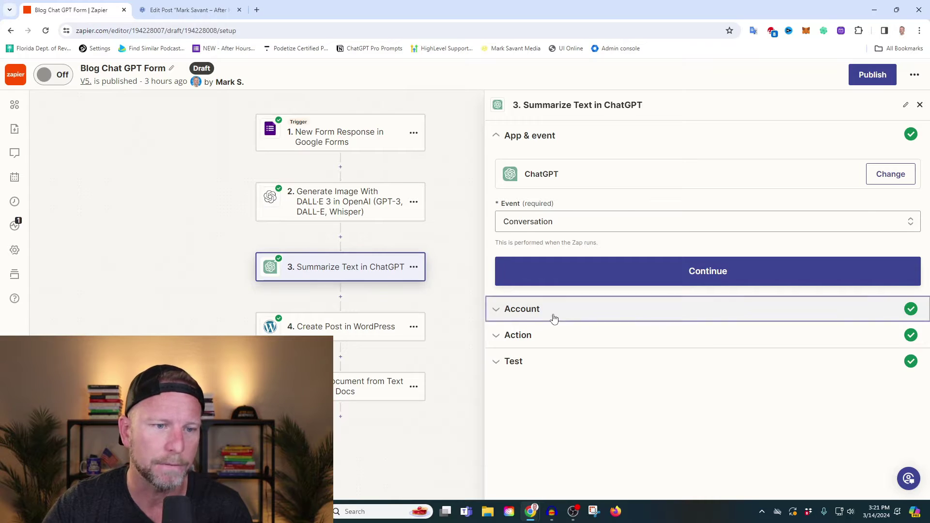
Step: Change the ChatGPT User Message word count from 750-100 to 750-1000
left_click(551, 315)
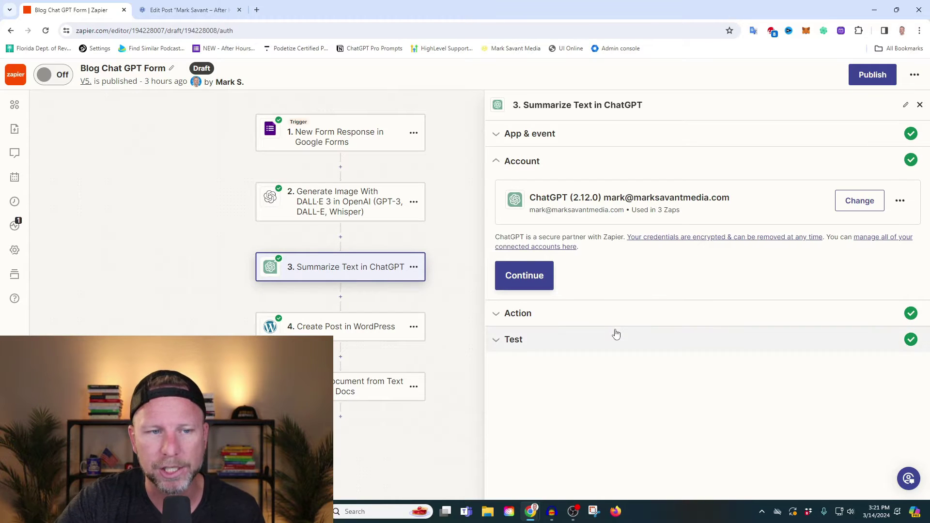
left_click(609, 313)
scroll(557, 184, "down", 10)
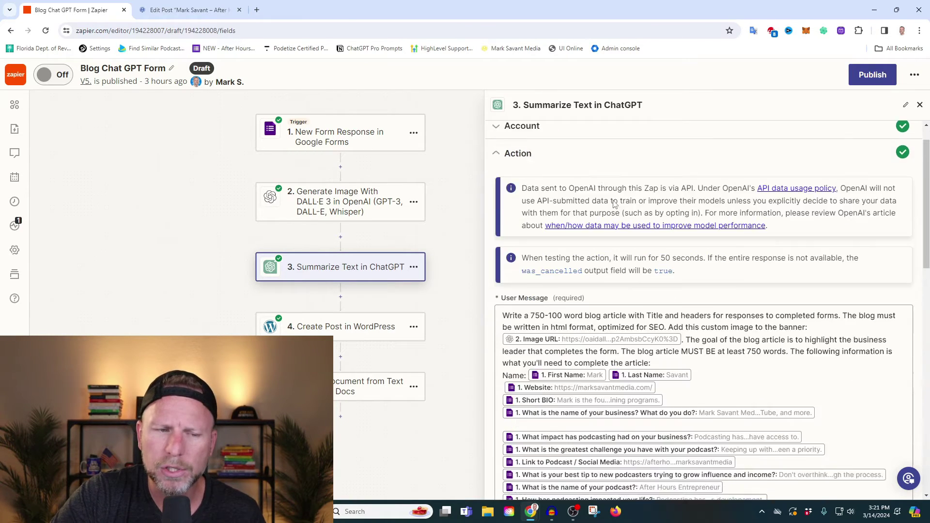
scroll(609, 214, "up", 7)
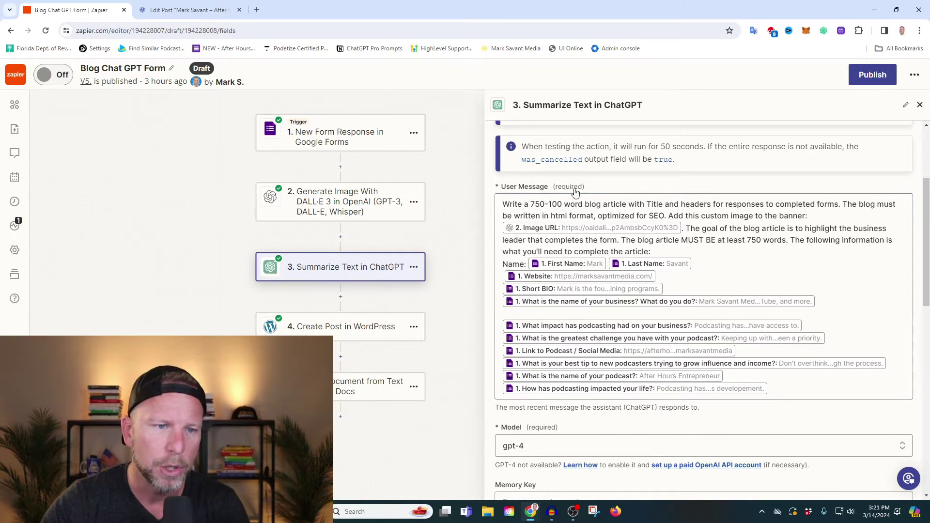
left_click(567, 204)
type("0")
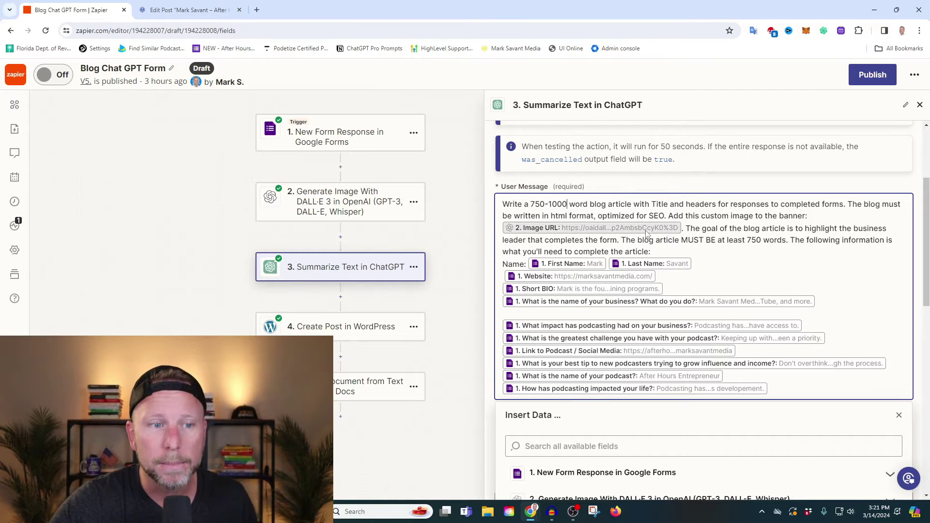
Step: Review the prompt's html format wording and the DALL·E 3 step's insertable output fields
left_click_drag(551, 216, 596, 216)
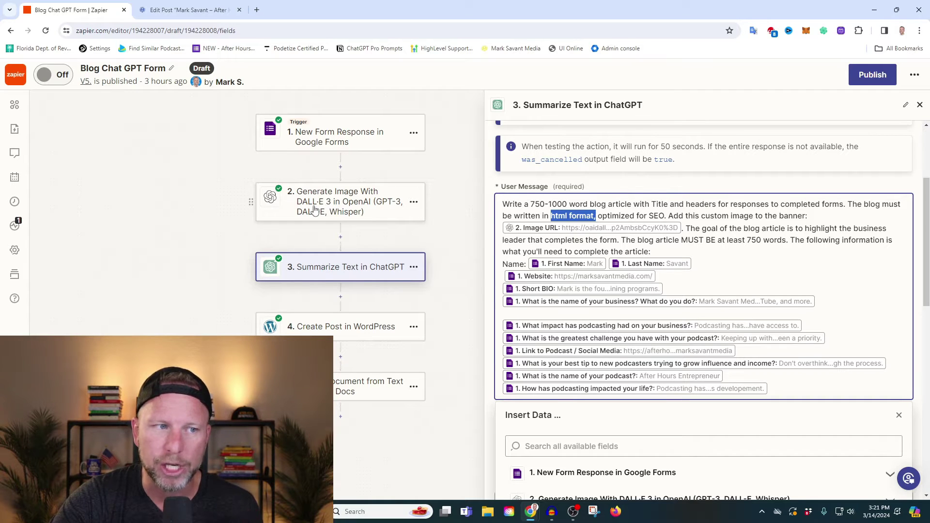
left_click(686, 229)
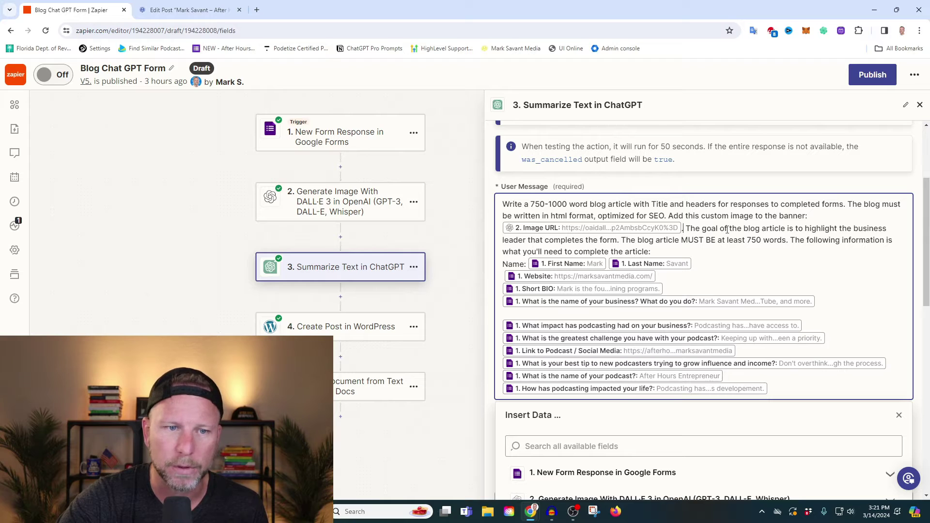
scroll(702, 310, "down", 6)
scroll(703, 312, "up", 6)
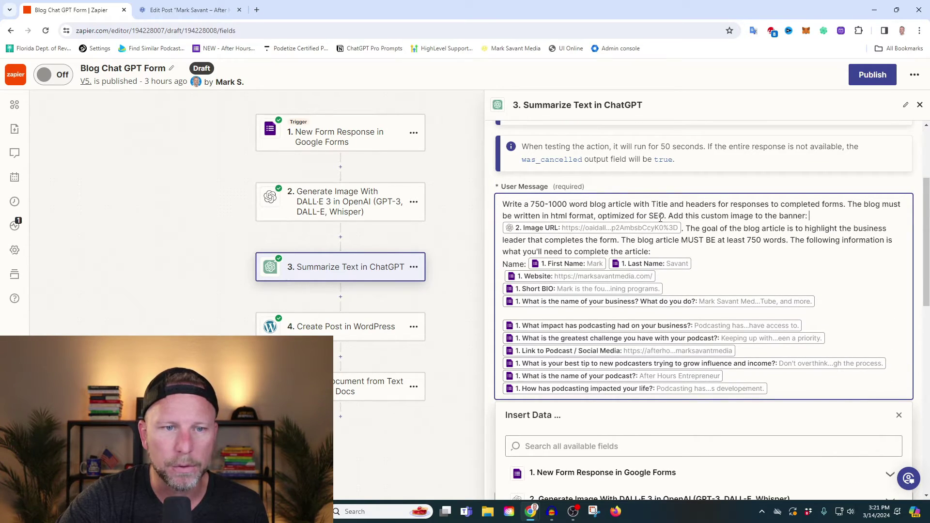
scroll(705, 233, "down", 3)
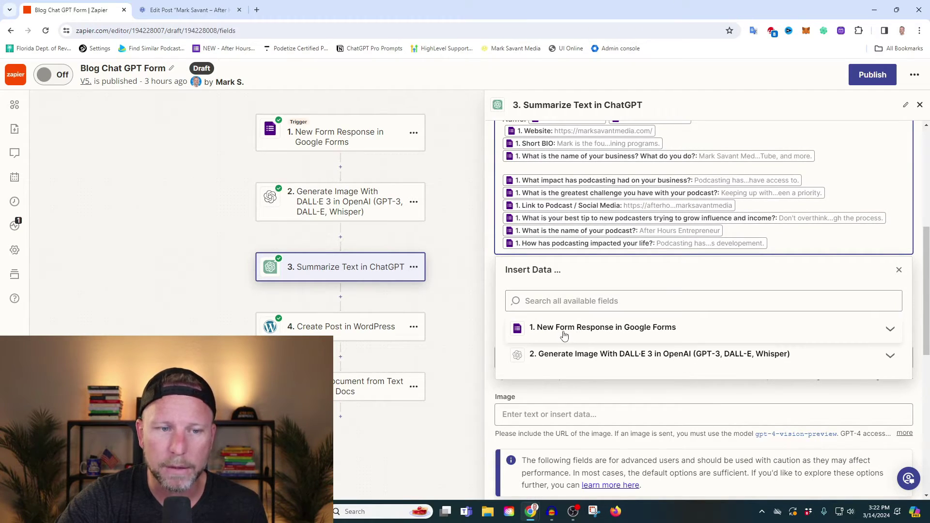
left_click(601, 358)
scroll(601, 372, "down", 3)
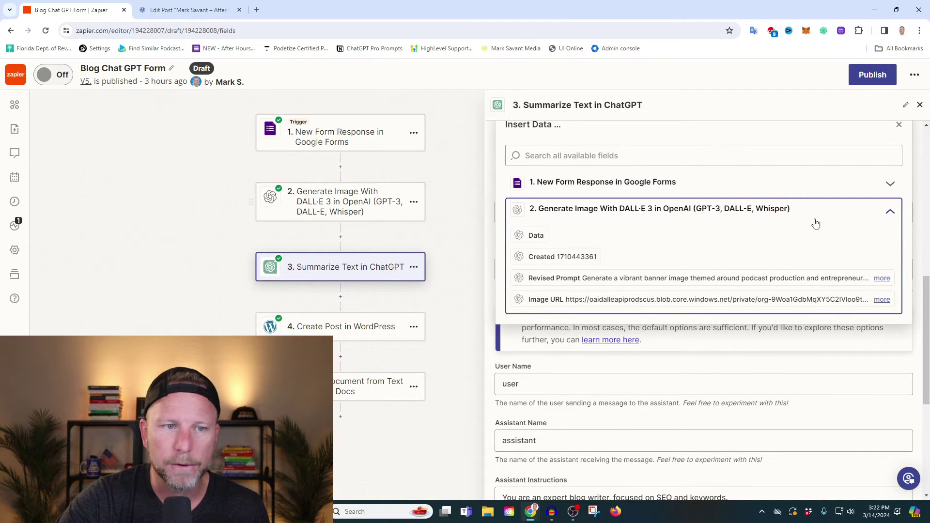
scroll(814, 222, "up", 5)
scroll(793, 194, "up", 1)
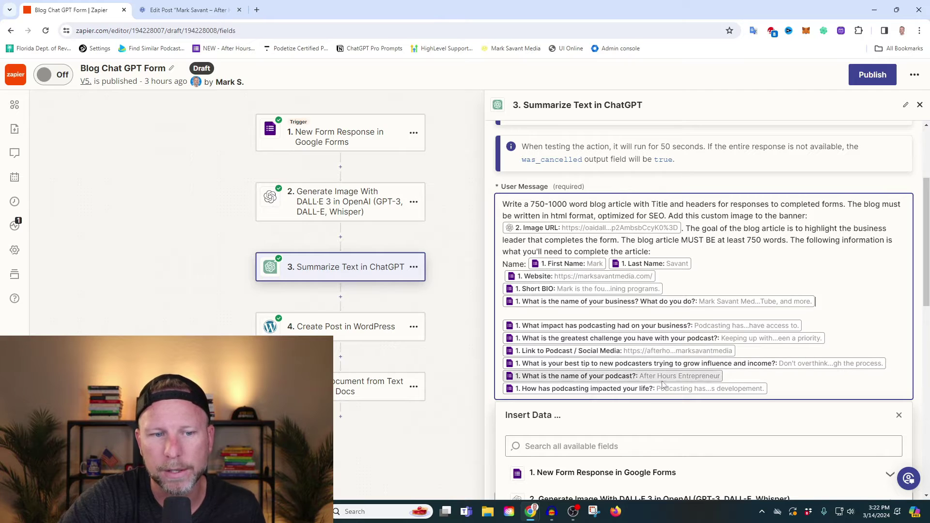
left_click(674, 184)
scroll(675, 194, "down", 3)
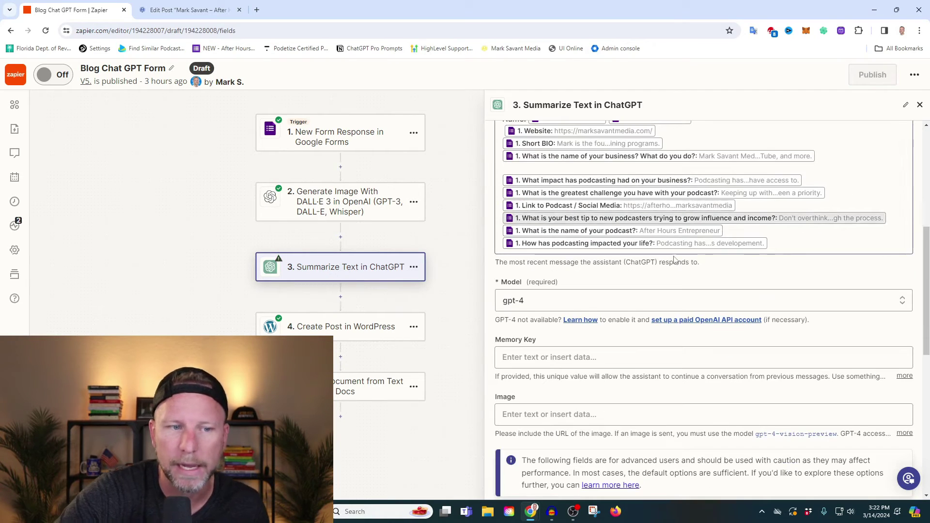
left_click(647, 305)
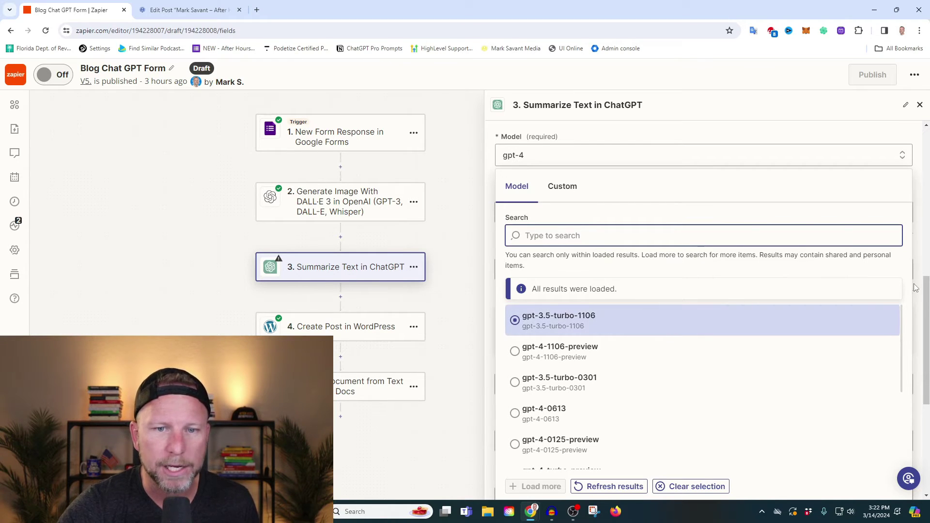
scroll(823, 388, "down", 5)
left_click(792, 360)
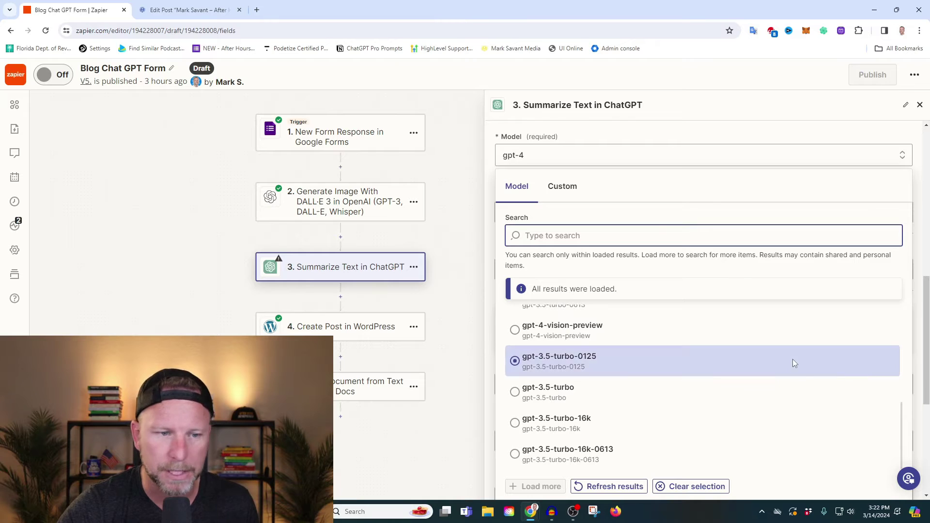
left_click(603, 135)
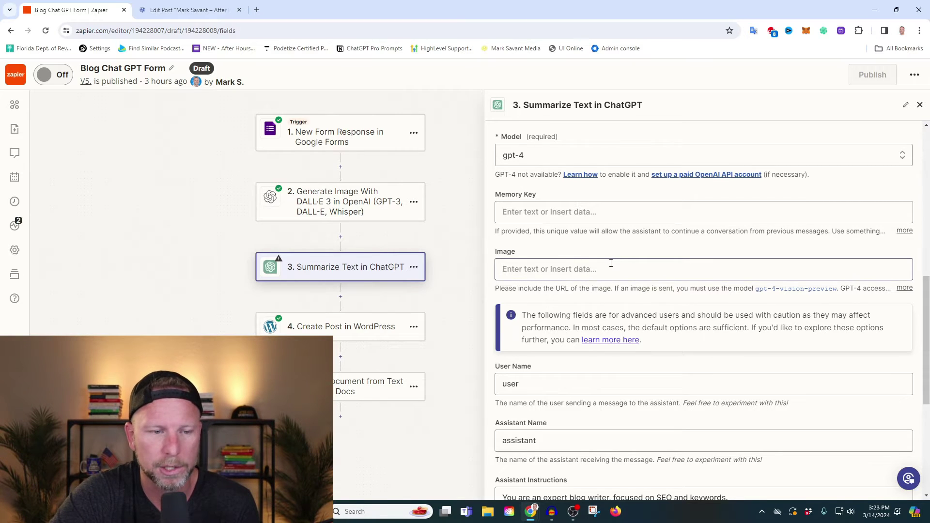
Step: Append 'you write blog articles with at minimum 750 words.' to the Assistant Instructions
scroll(611, 263, "down", 3)
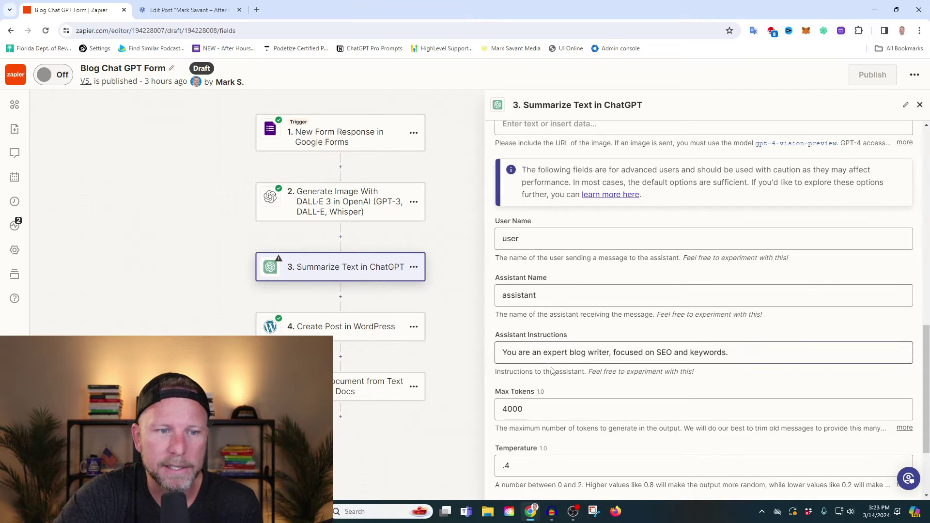
left_click(728, 357)
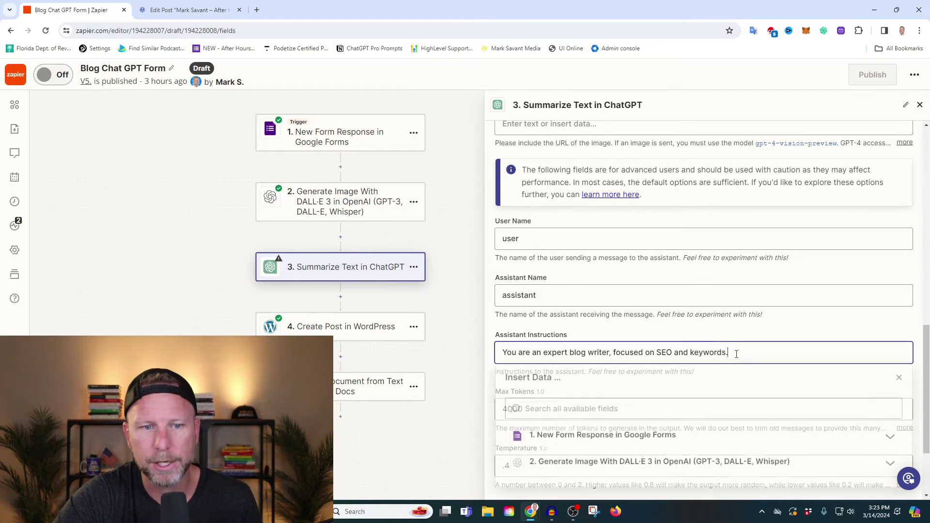
type("you write blog article")
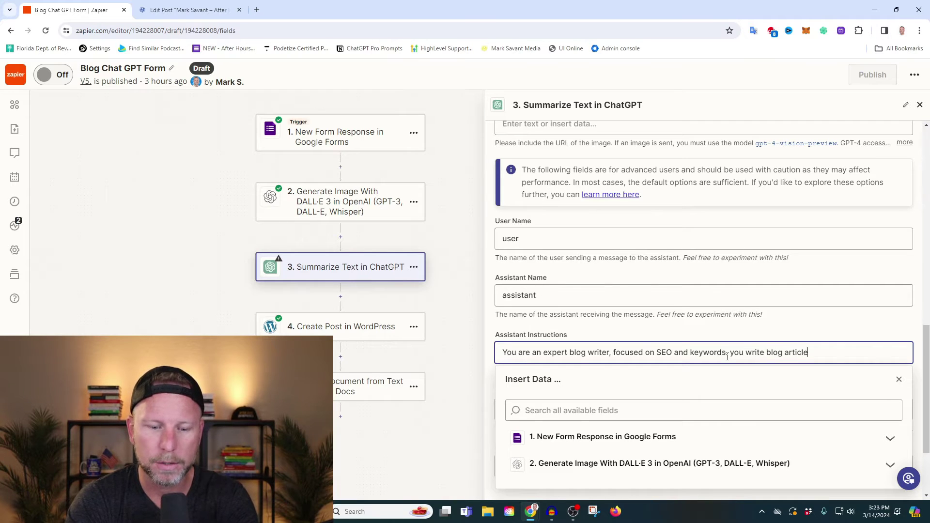
type("s with ")
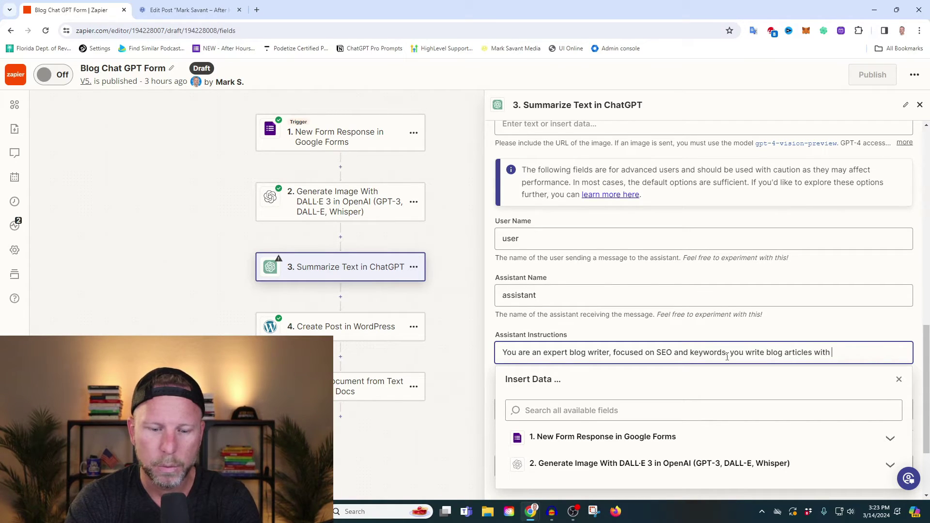
type("at minimu")
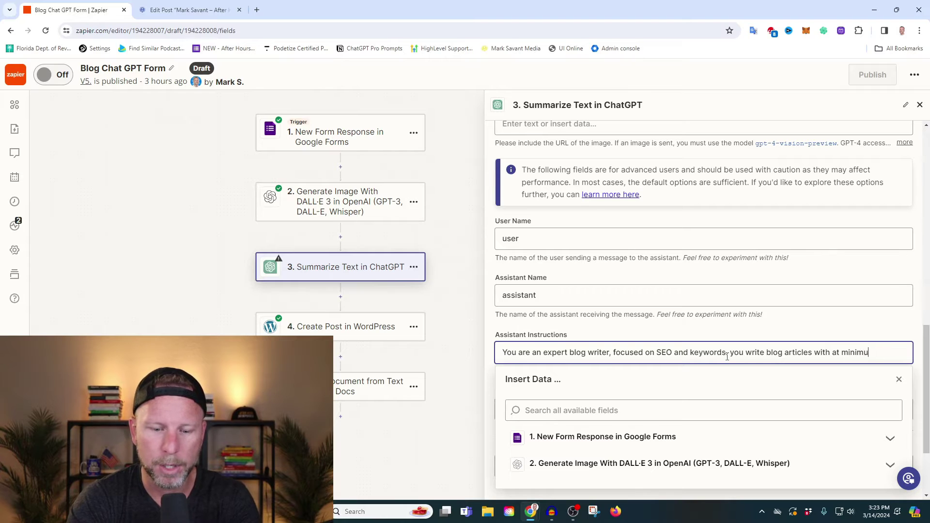
type("m 750 words")
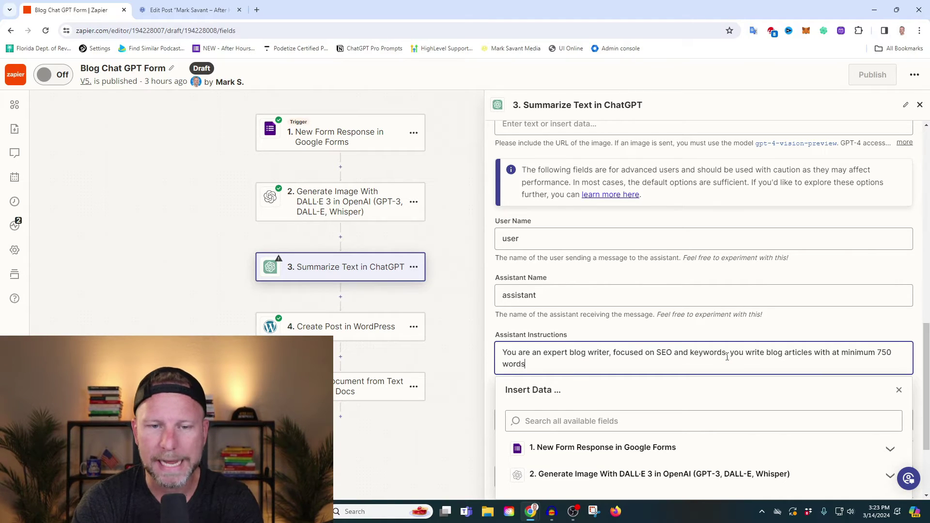
type(".")
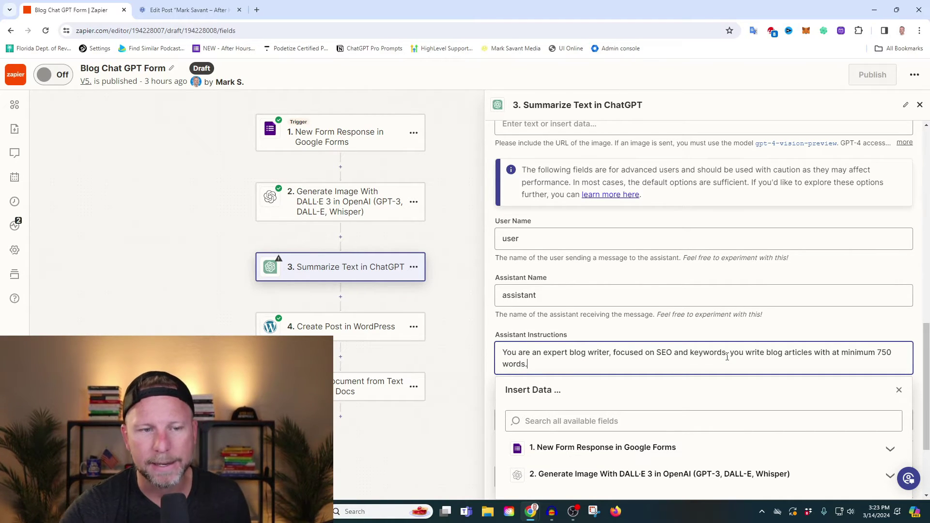
left_click(763, 328)
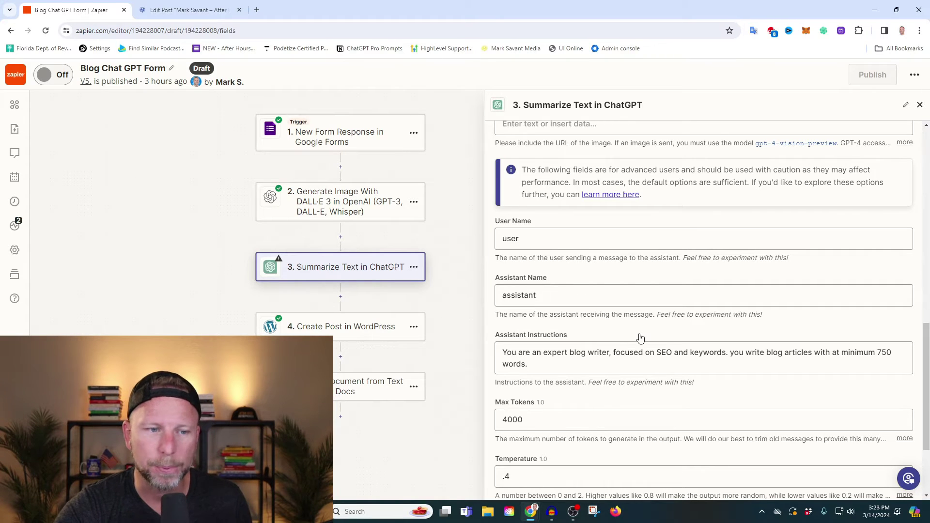
Step: Keep Max Tokens at 4000, set Temperature to .7, and refresh the ChatGPT fields
scroll(638, 334, "down", 3)
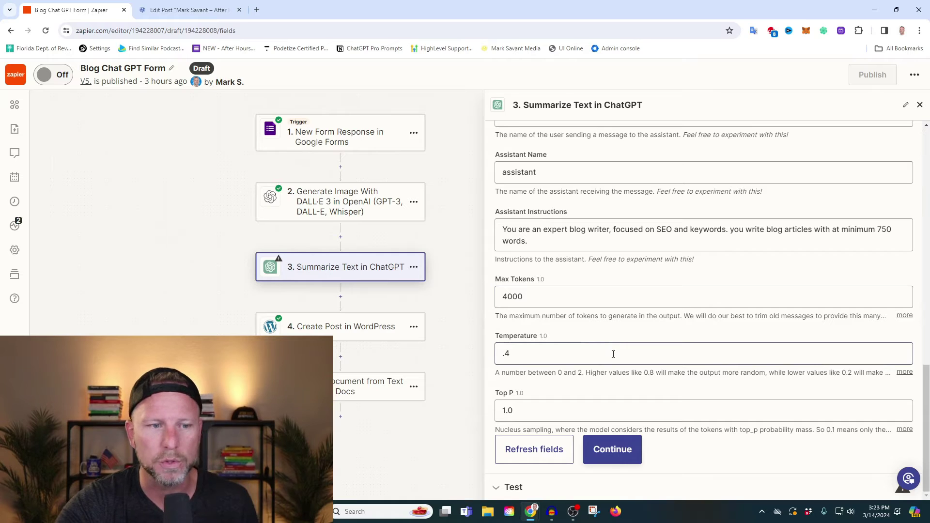
left_click(534, 295)
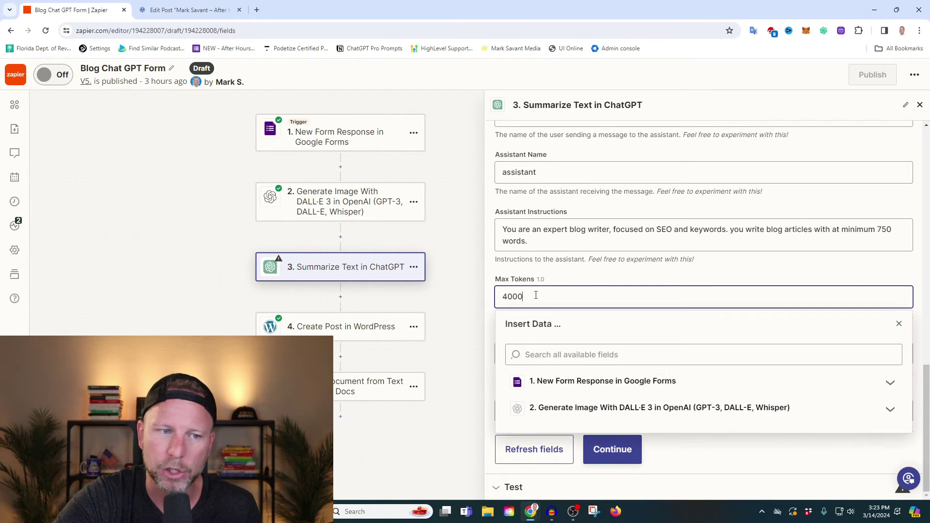
left_click_drag(555, 259, 557, 259)
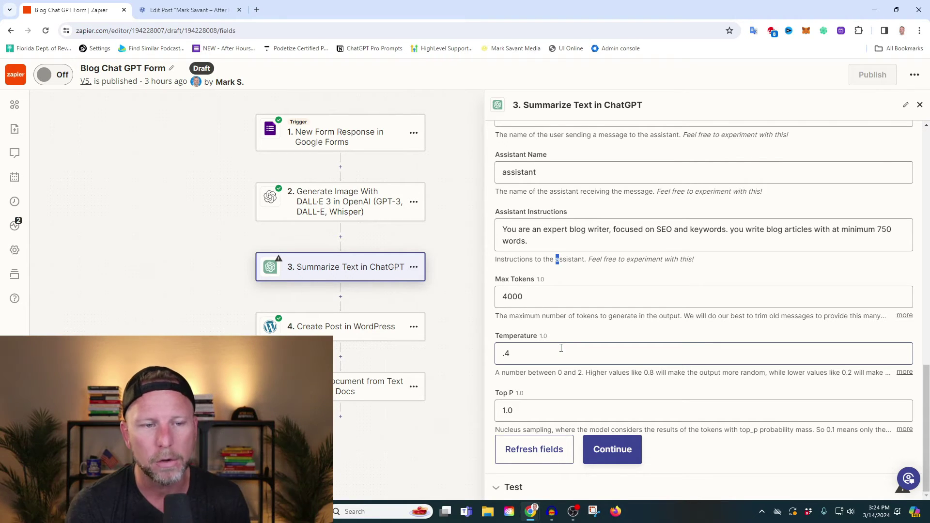
left_click(521, 354)
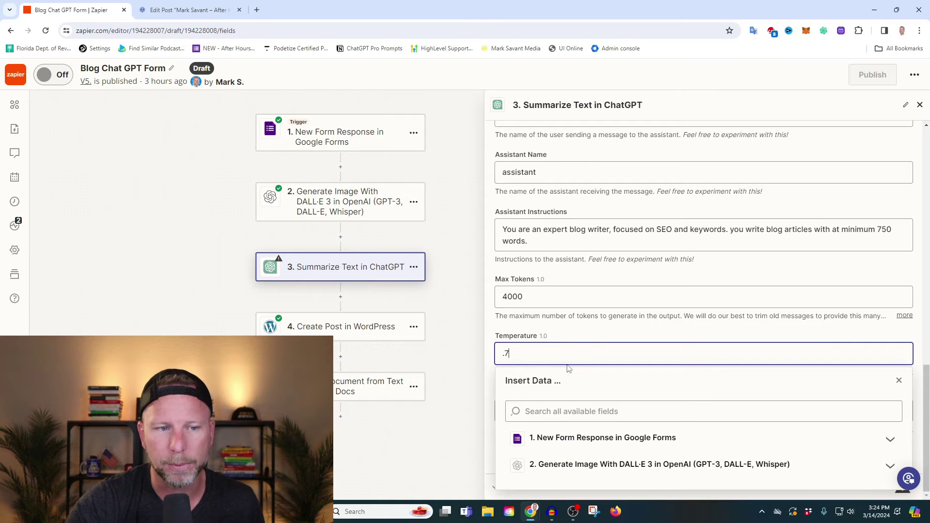
left_click(564, 330)
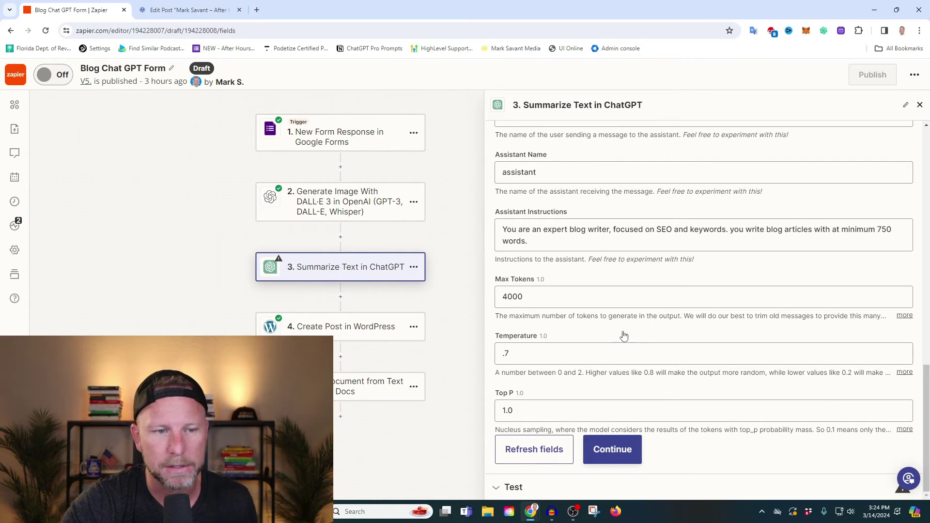
left_click(539, 453)
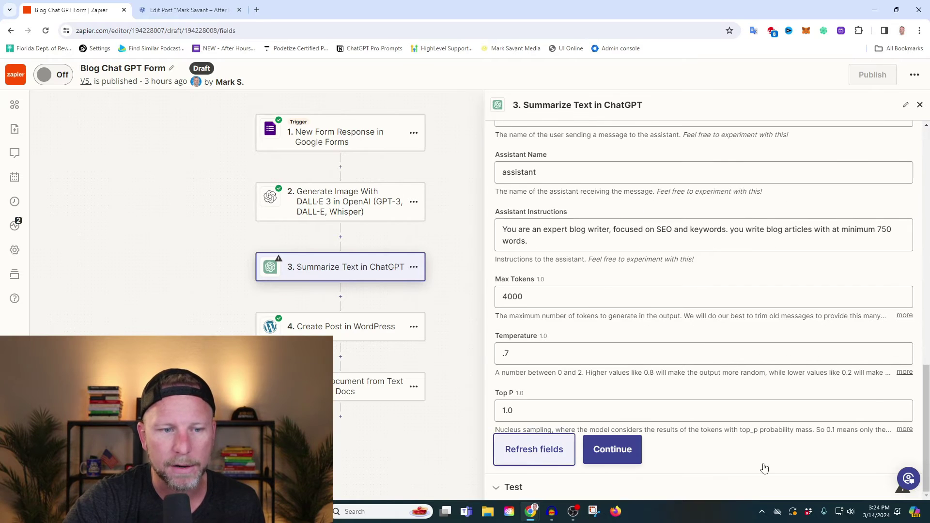
left_click(632, 448)
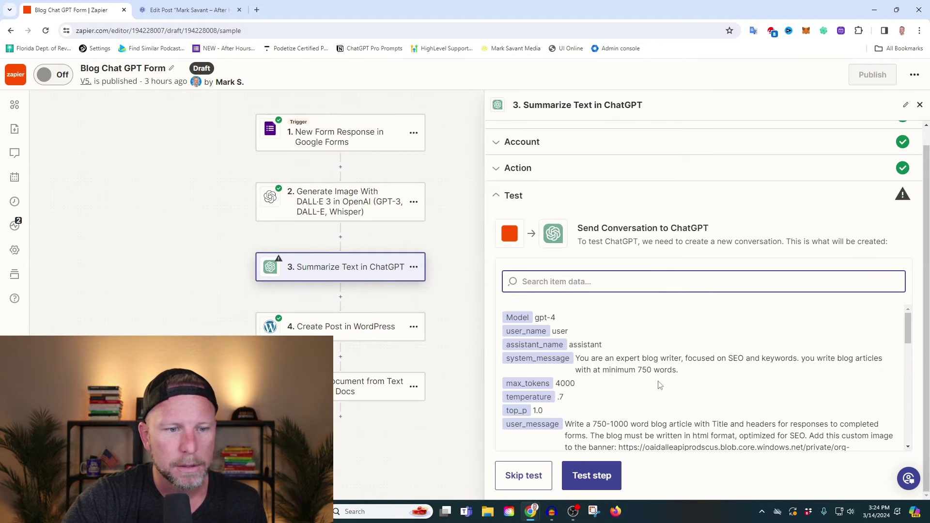
Step: Run the ChatGPT step test and review the returned blog article reply
scroll(647, 409, "down", 5)
left_click(591, 475)
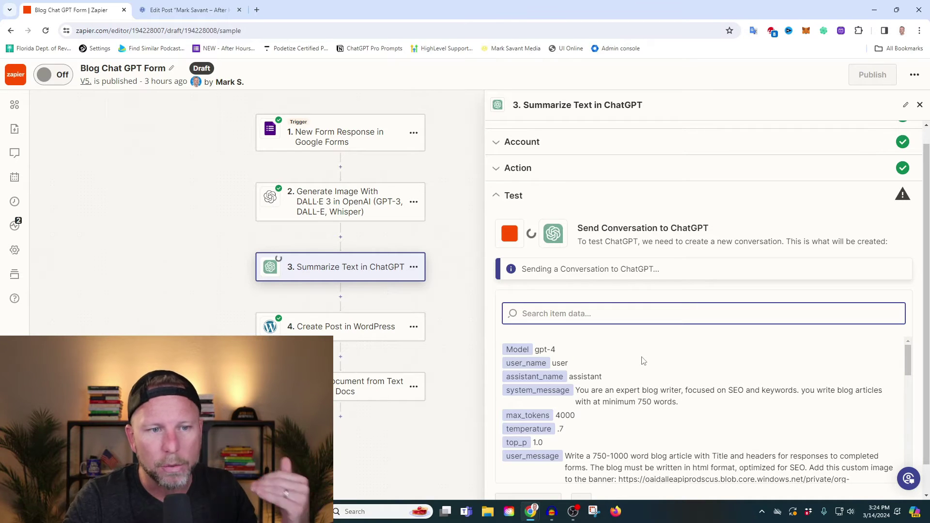
scroll(647, 349, "down", 1)
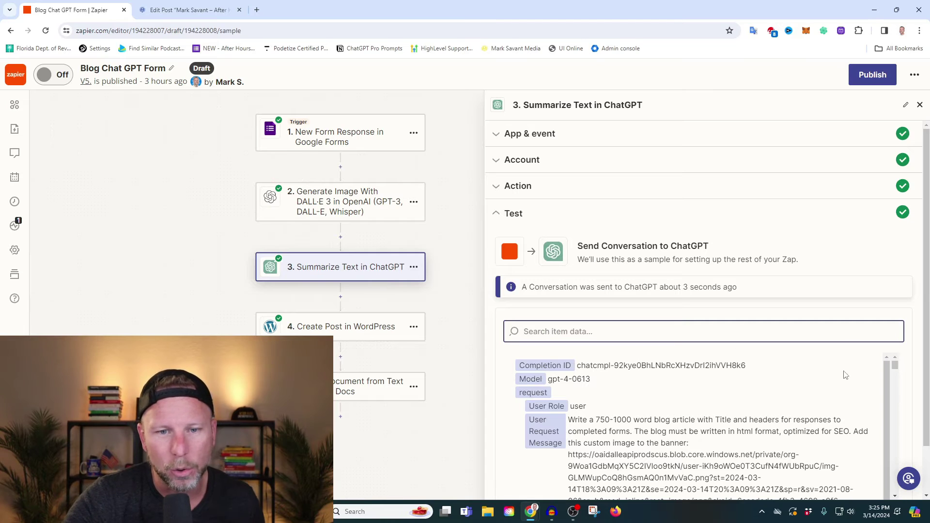
scroll(882, 427, "down", 1)
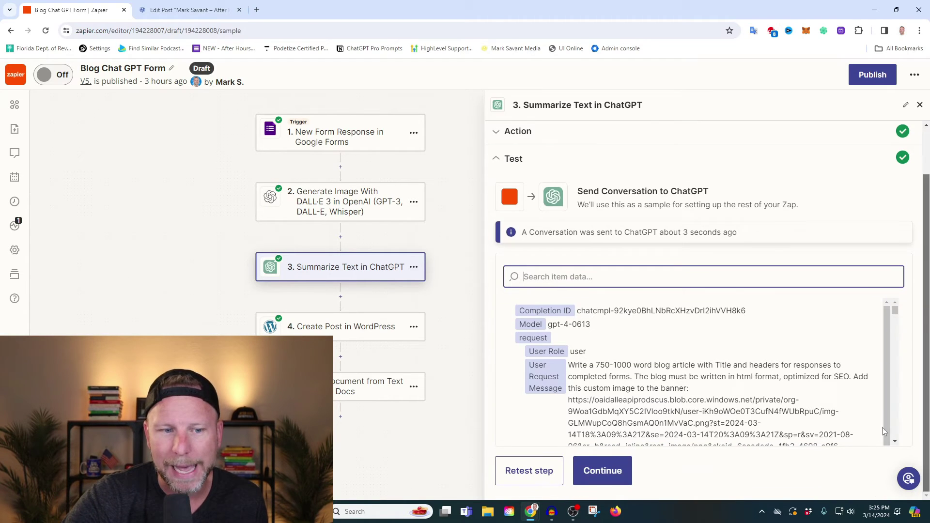
left_click(606, 473)
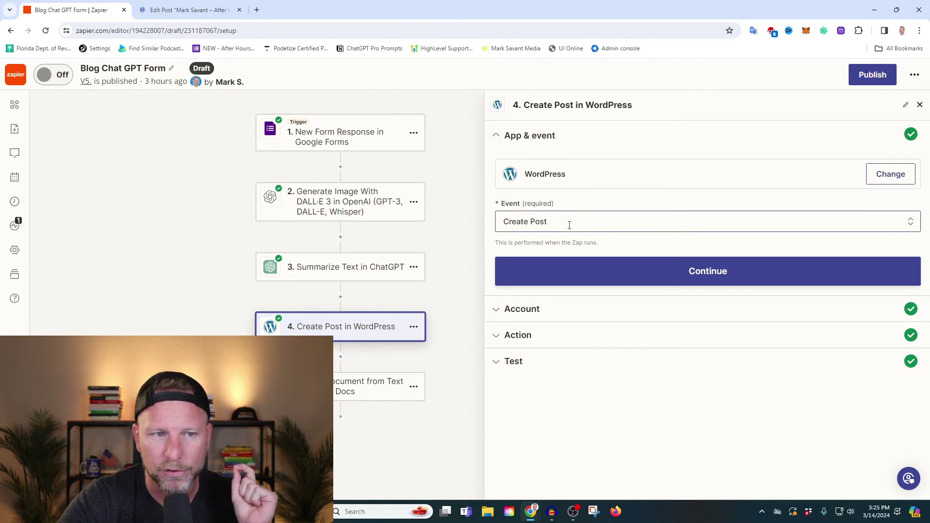
Step: Confirm the WordPress Create Post event and the connected WordPress account
left_click(620, 274)
left_click(523, 275)
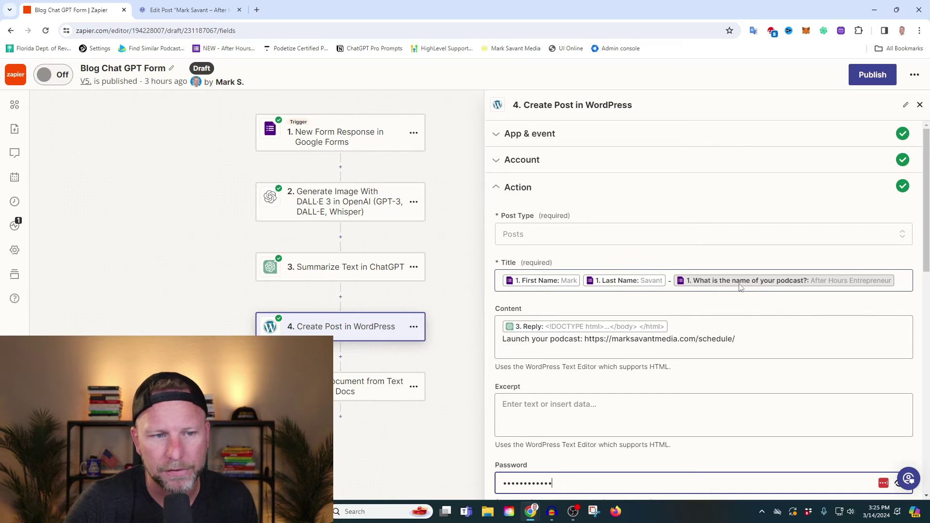
scroll(649, 289, "down", 3)
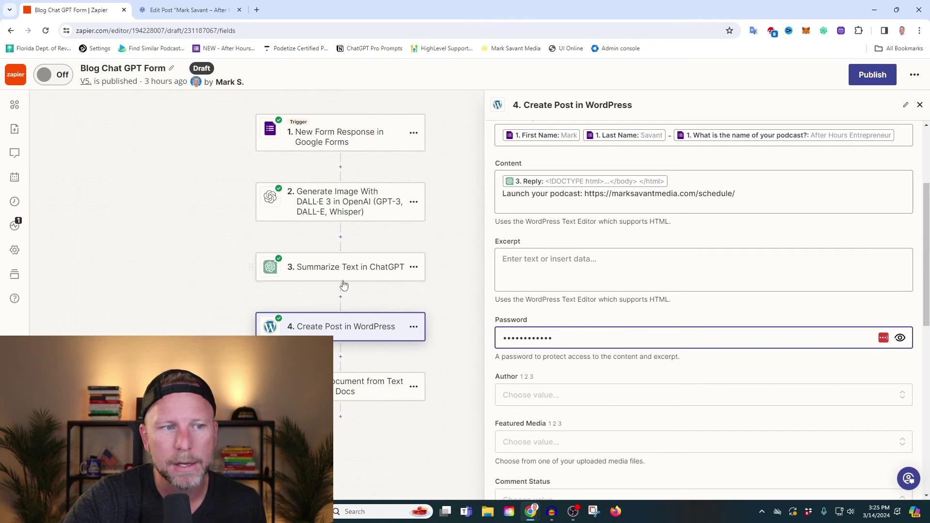
Step: Insert the ChatGPT step's Reply into the post Content field
left_click(690, 183)
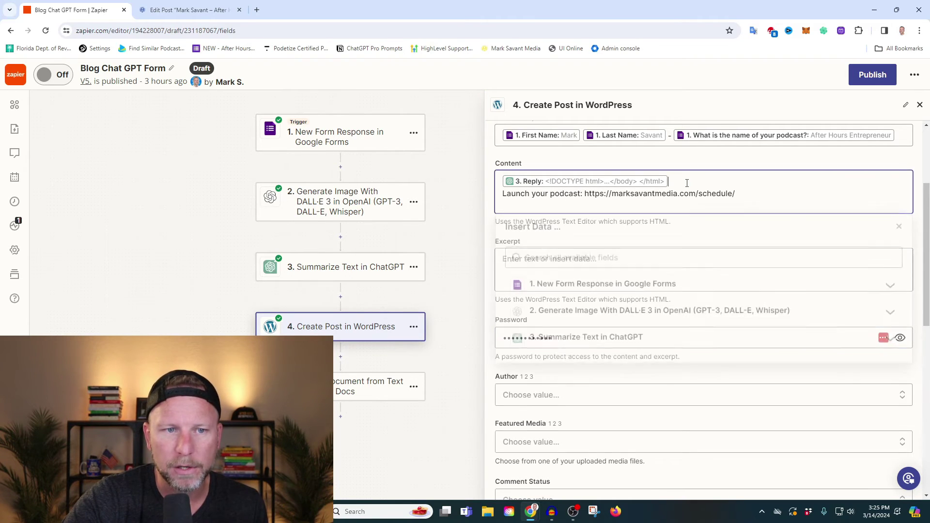
left_click(592, 344)
scroll(595, 354, "down", 3)
scroll(613, 266, "down", 5)
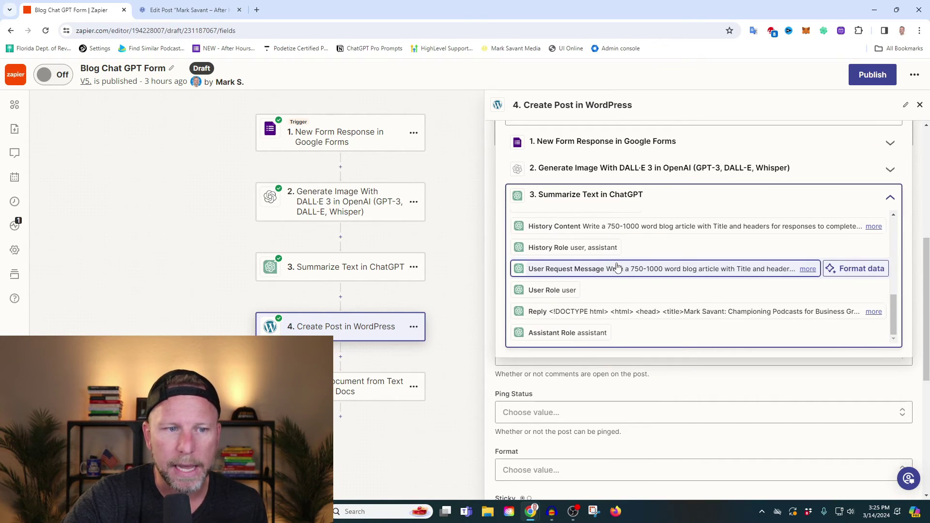
left_click(576, 315)
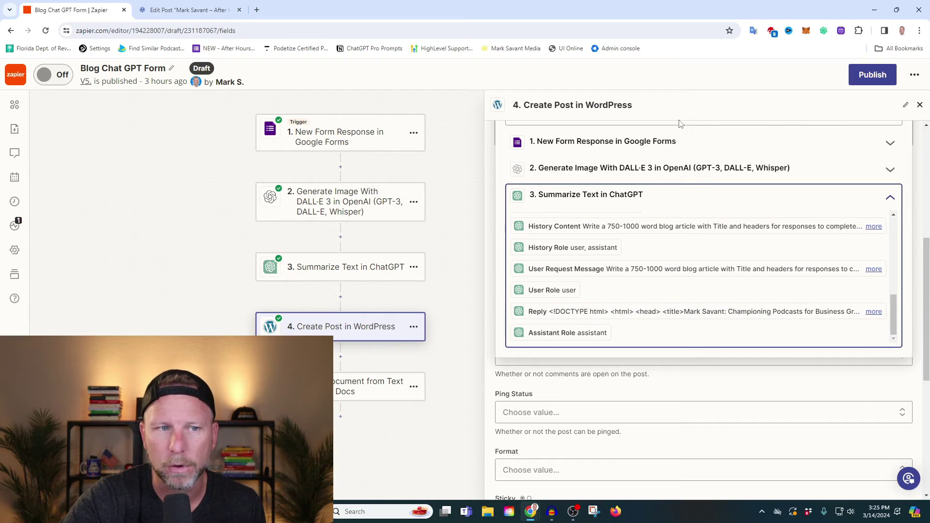
scroll(688, 204, "up", 6)
left_click(725, 337)
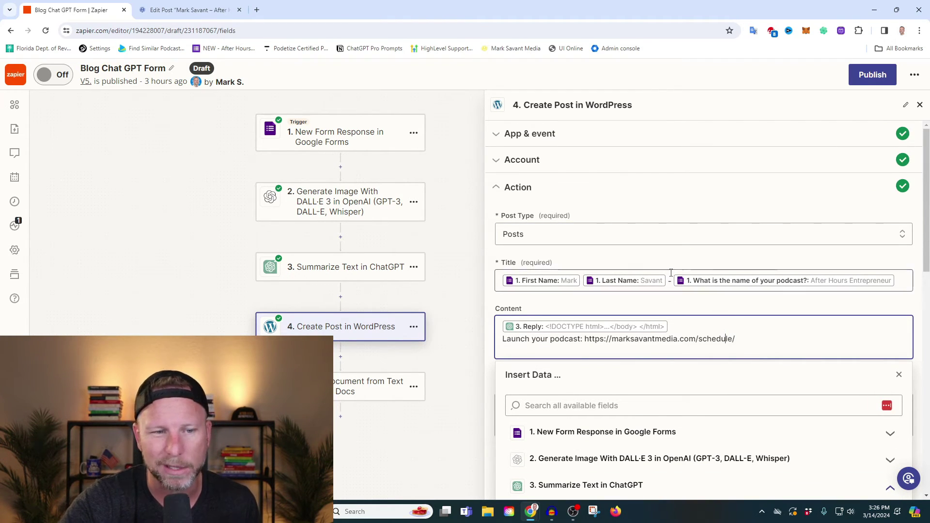
Step: Set the post Excerpt to the form's Short BIO answer
left_click(711, 306)
scroll(697, 313, "down", 3)
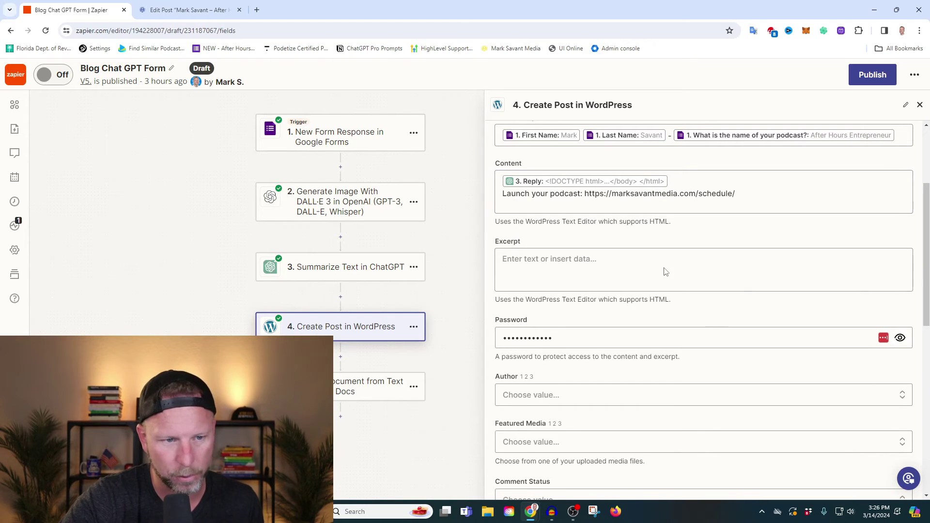
left_click(615, 263)
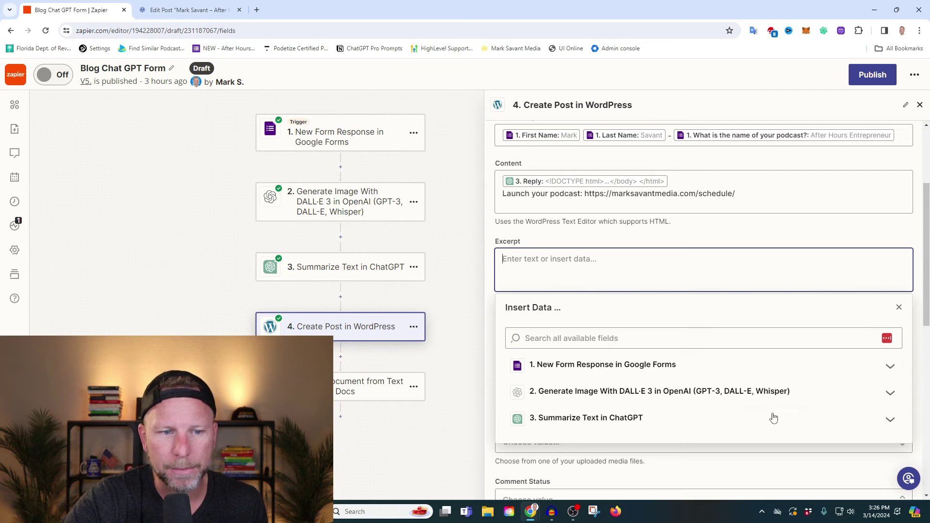
left_click(597, 370)
scroll(634, 232, "down", 8)
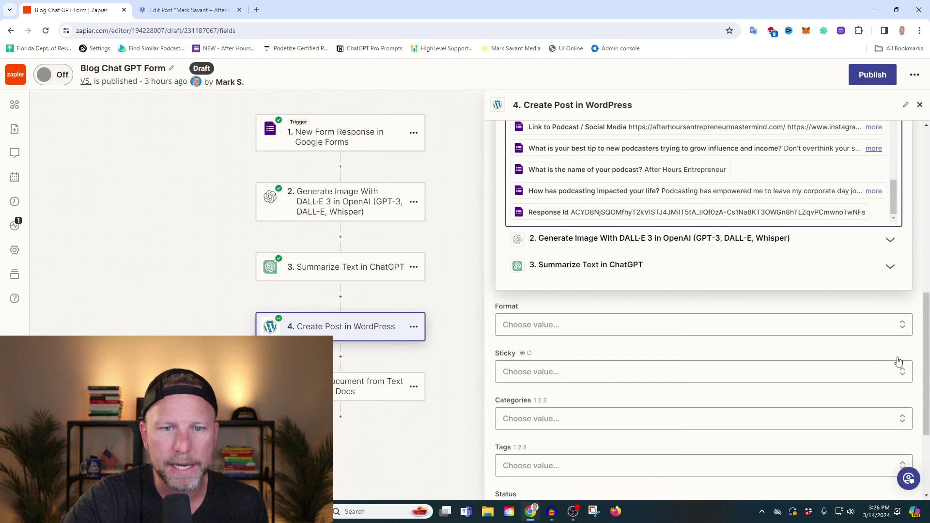
scroll(898, 362, "up", 3)
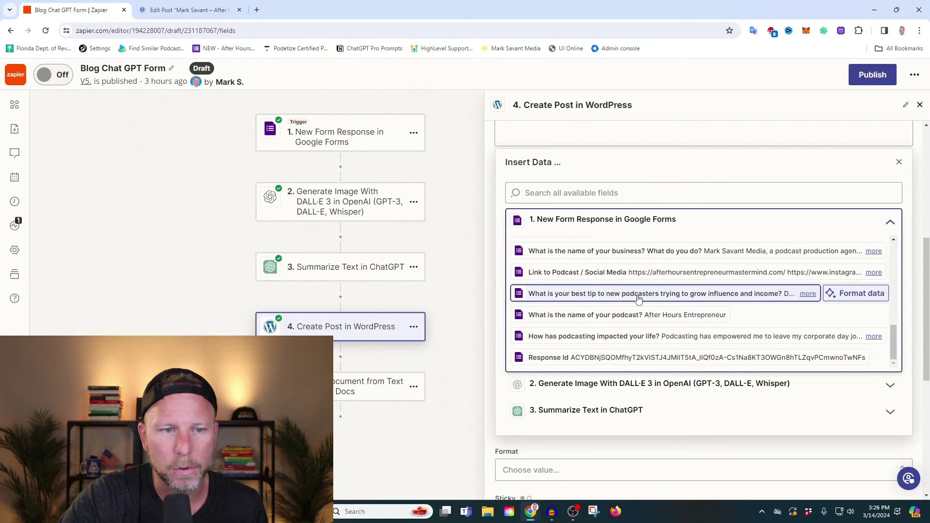
scroll(635, 303, "up", 3)
left_click(667, 338)
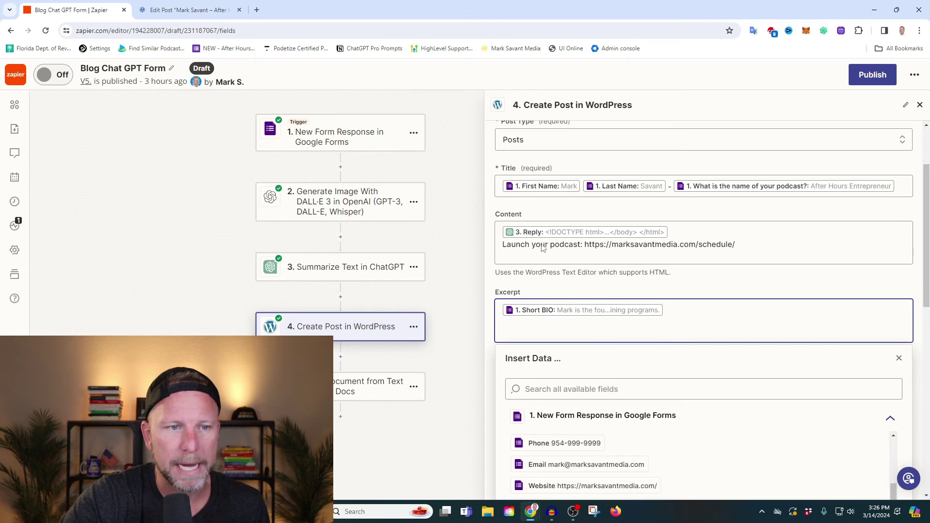
left_click(568, 275)
Step: Leave Status as Draft, refresh the WordPress fields, and continue to testing
scroll(643, 294, "down", 3)
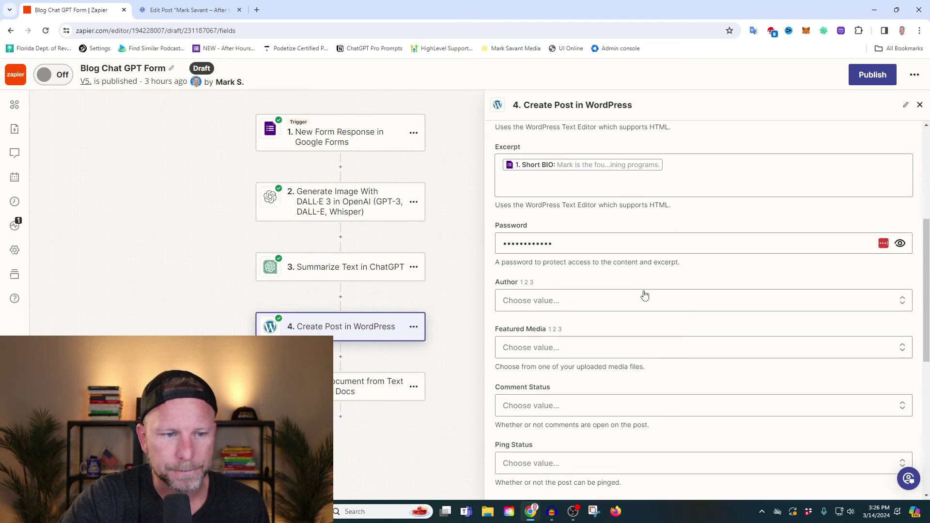
scroll(587, 304, "down", 3)
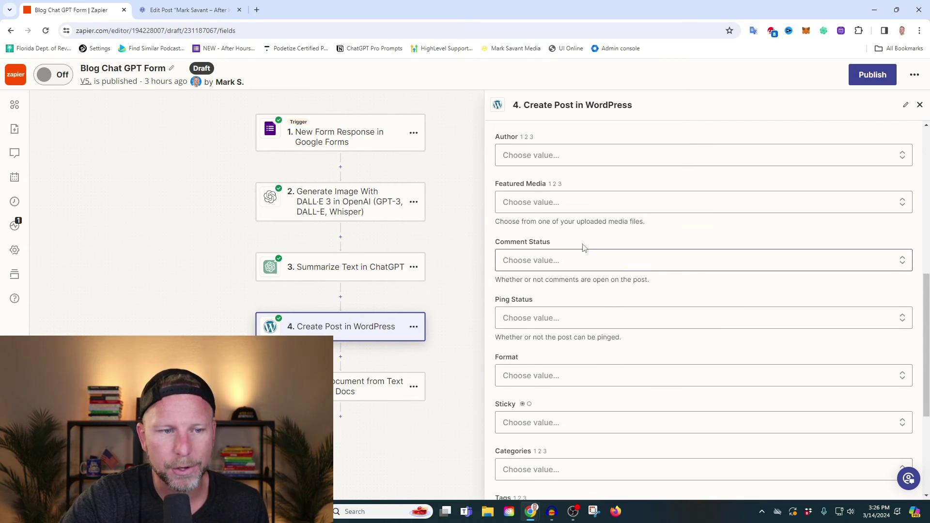
scroll(585, 365, "down", 3)
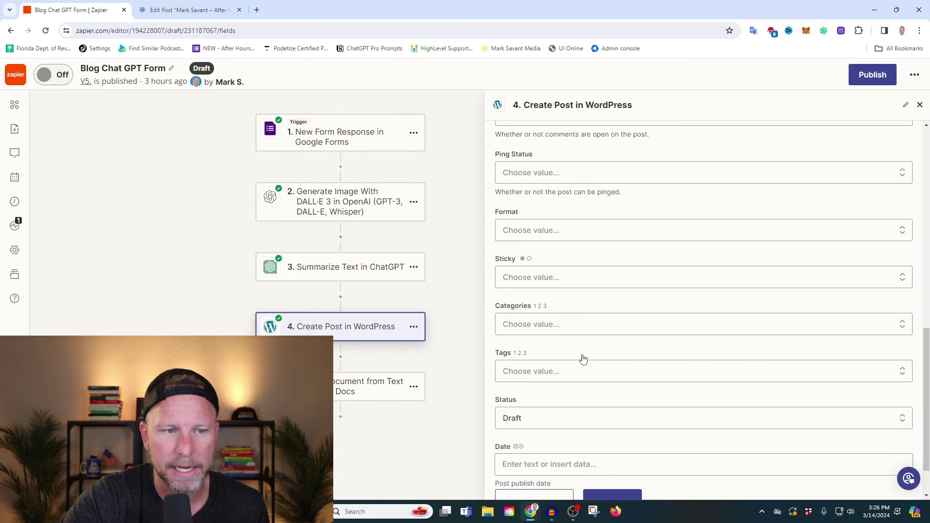
scroll(588, 370, "down", 1)
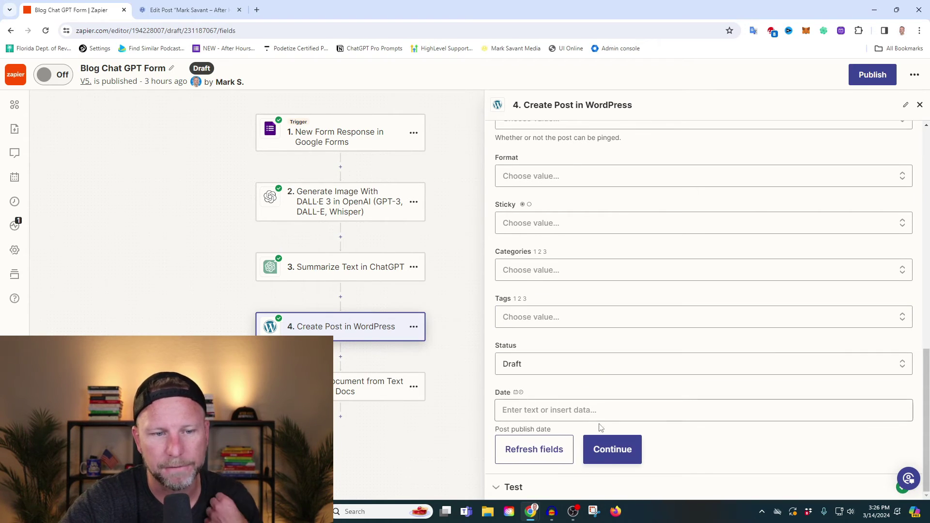
left_click(545, 455)
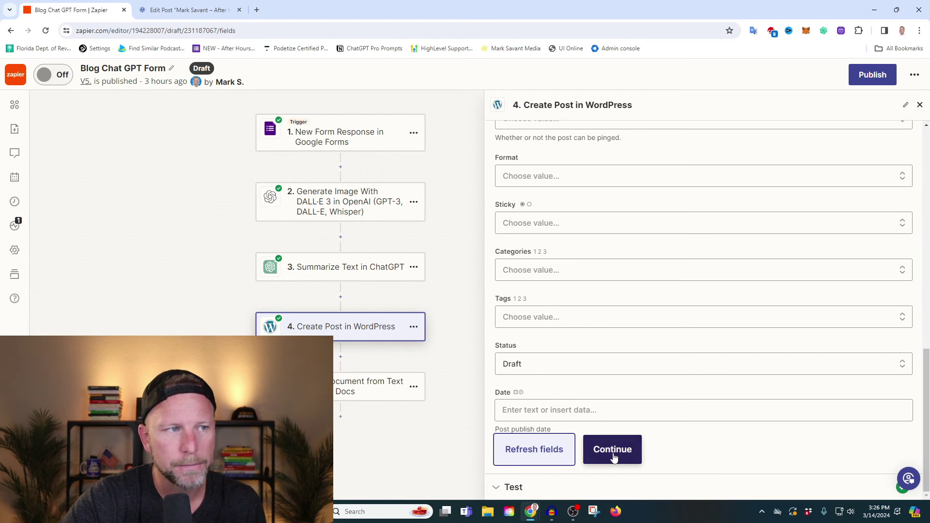
left_click(612, 454)
Step: Retest the WordPress step, sending sample post 4245, and review the returned data
left_click(531, 468)
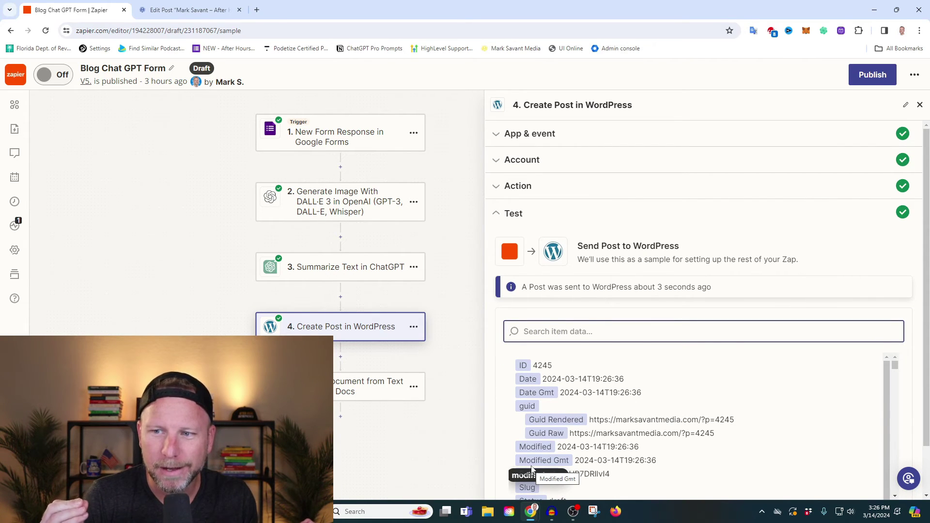
scroll(627, 328, "down", 1)
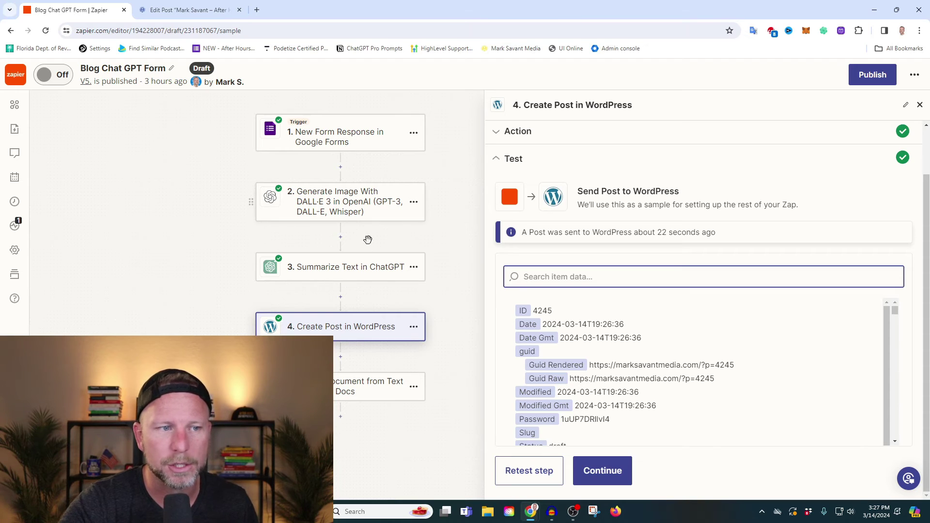
left_click(175, 11)
Step: Leave the old post editor without saving and open the newest Zapier draft from All Posts
left_click(14, 71)
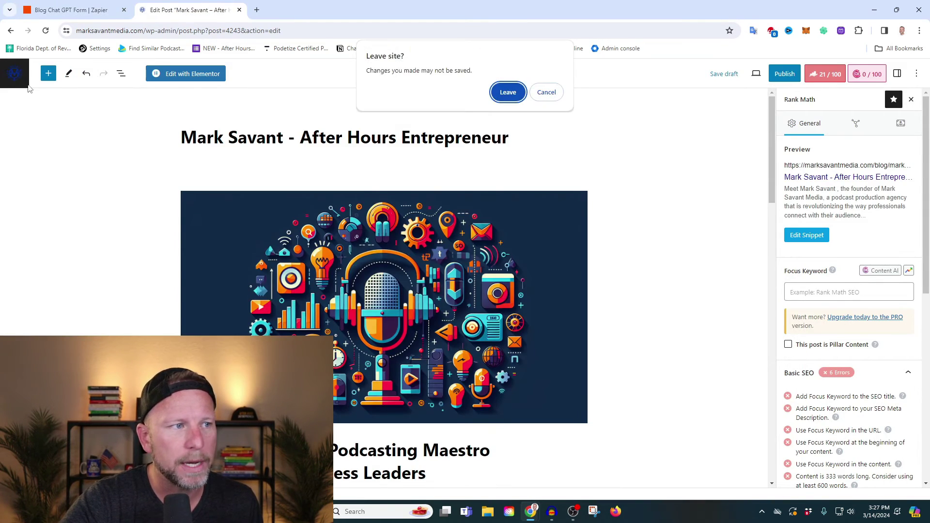
left_click(507, 92)
key("ctrl+shift+Tab")
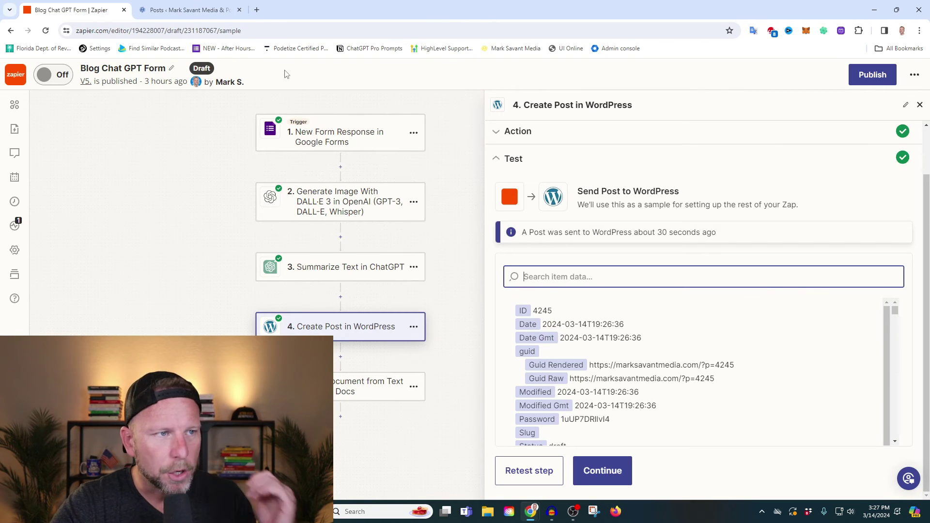
left_click(199, 11)
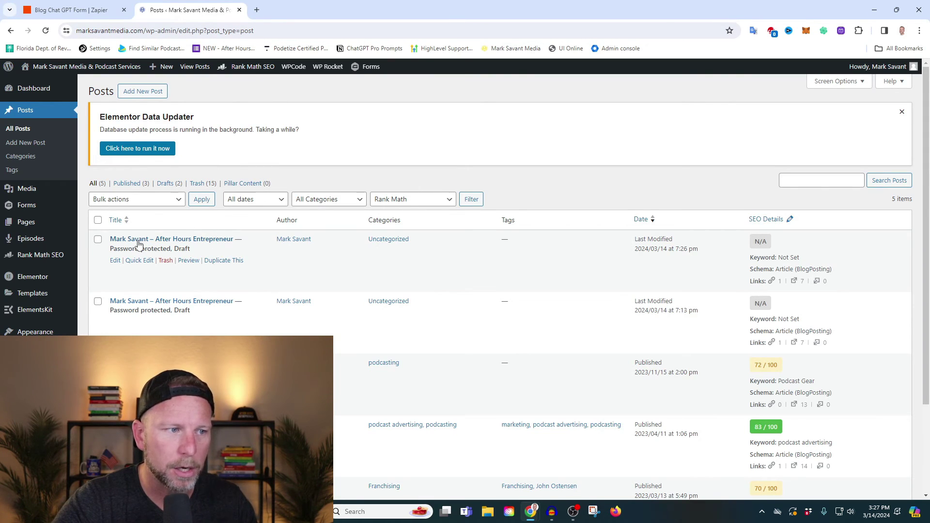
left_click(138, 243)
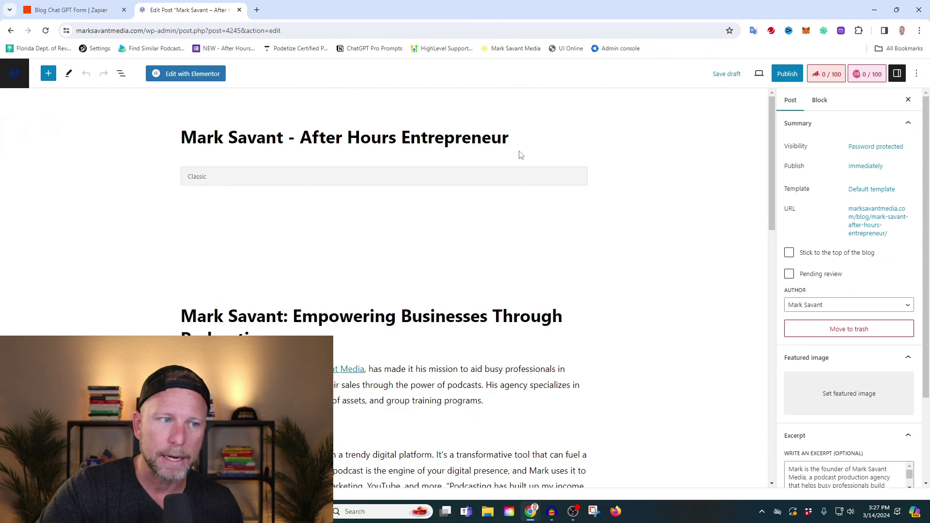
Step: Delete the blank lines above the header image and check where the body's media link points
left_click(341, 246)
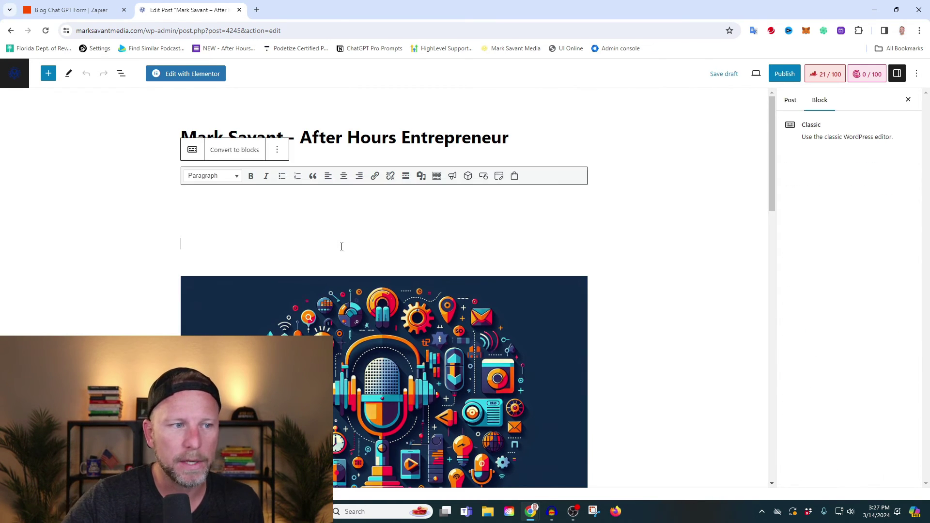
key("BackSpace")
key("BackSpace")
key("BackSpace")
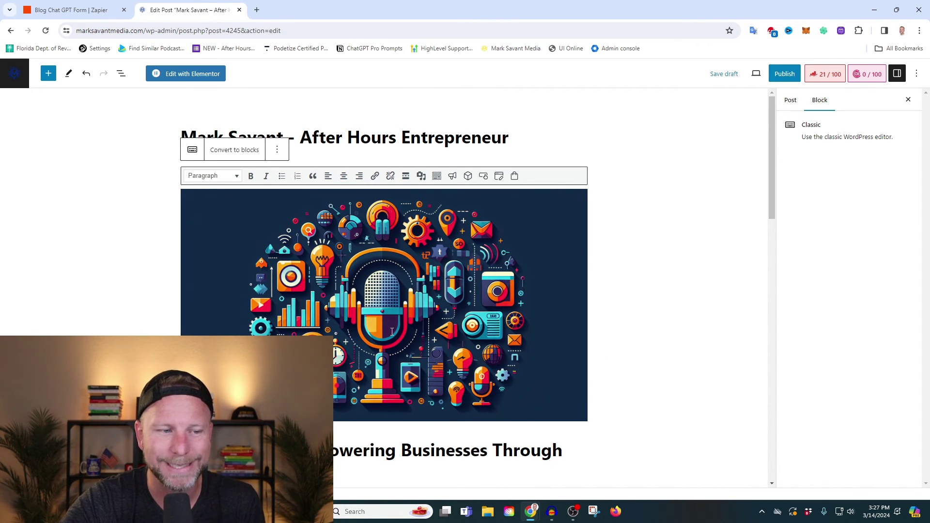
scroll(391, 333, "down", 3)
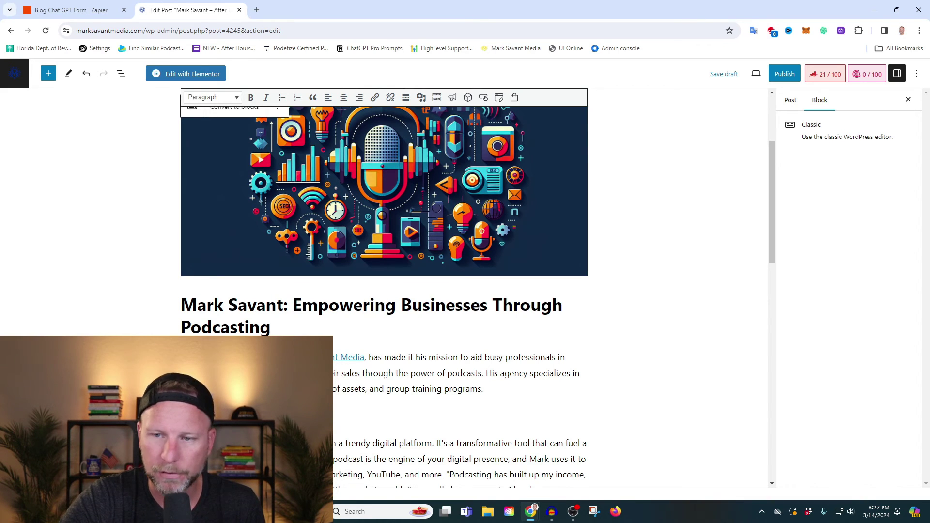
left_click(349, 357)
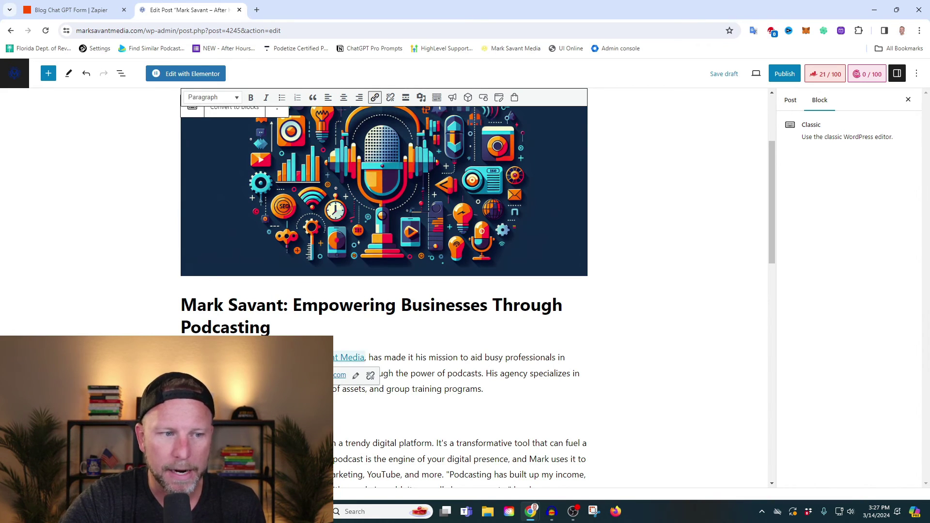
left_click_drag(289, 325, 155, 305)
scroll(248, 209, "up", 3)
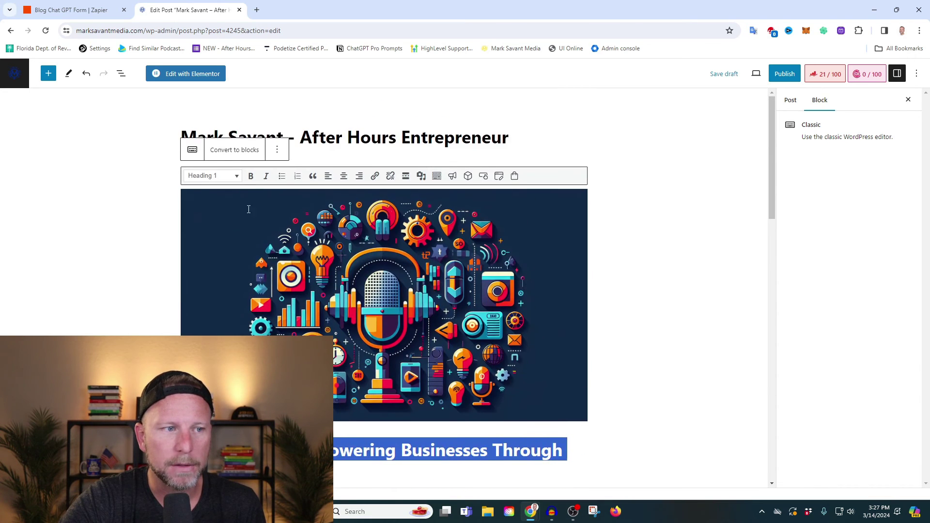
Step: Step through the body headings to check The Power of Podcasting heading level
left_click(506, 140)
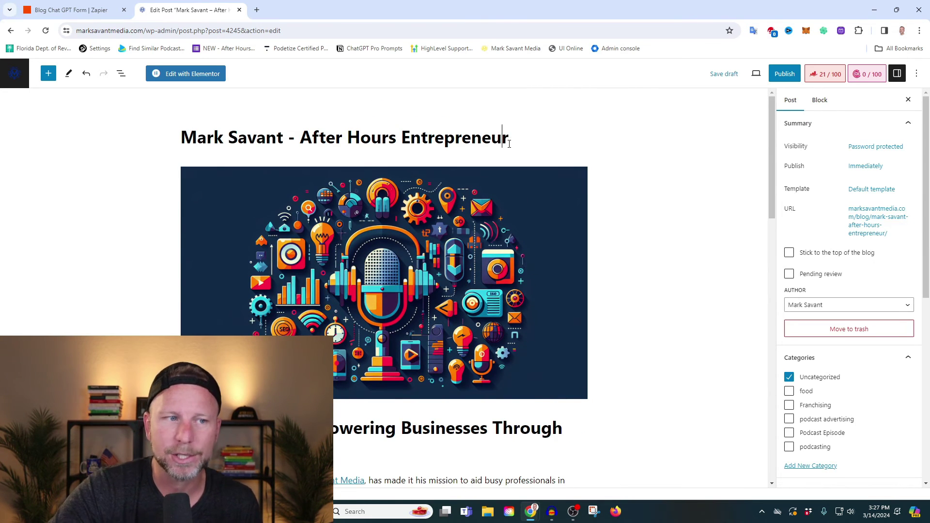
key("Down")
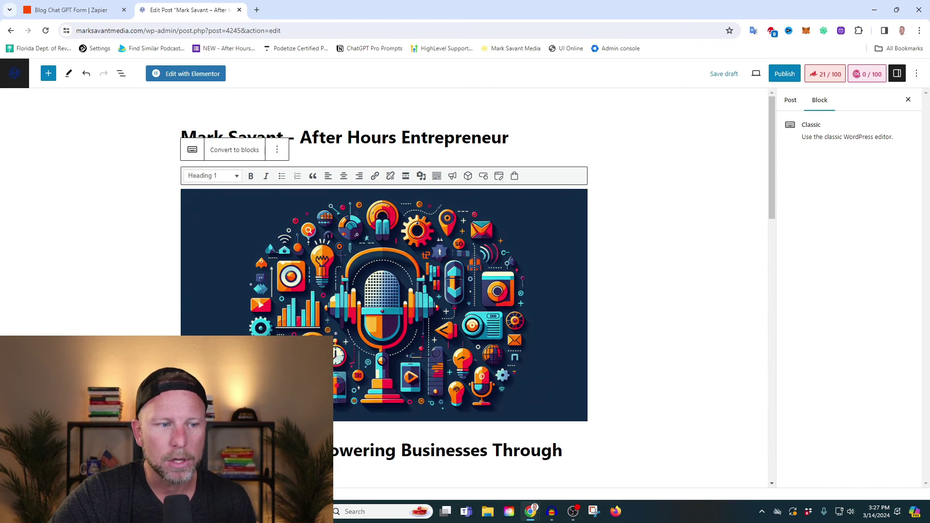
scroll(195, 165, "down", 3)
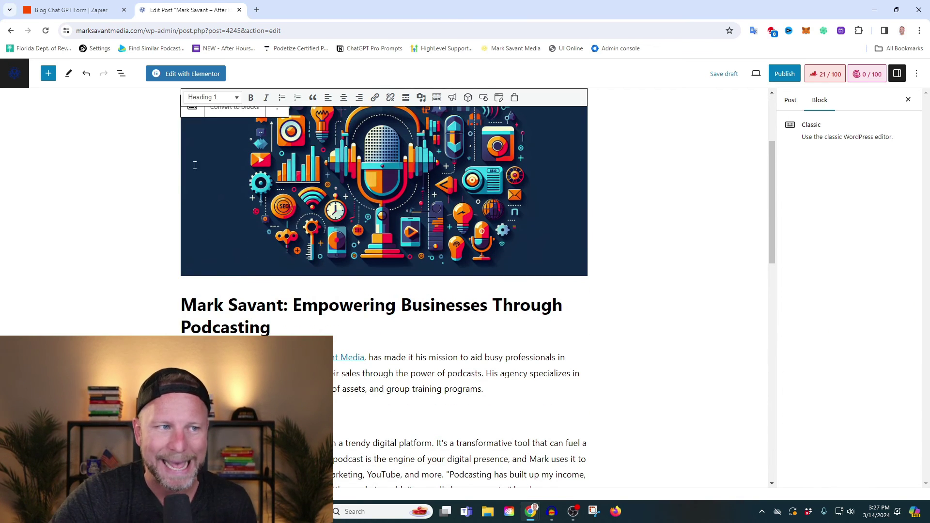
key("Down")
key("Down")
key("Down")
key("Down")
key("Down")
key("Down")
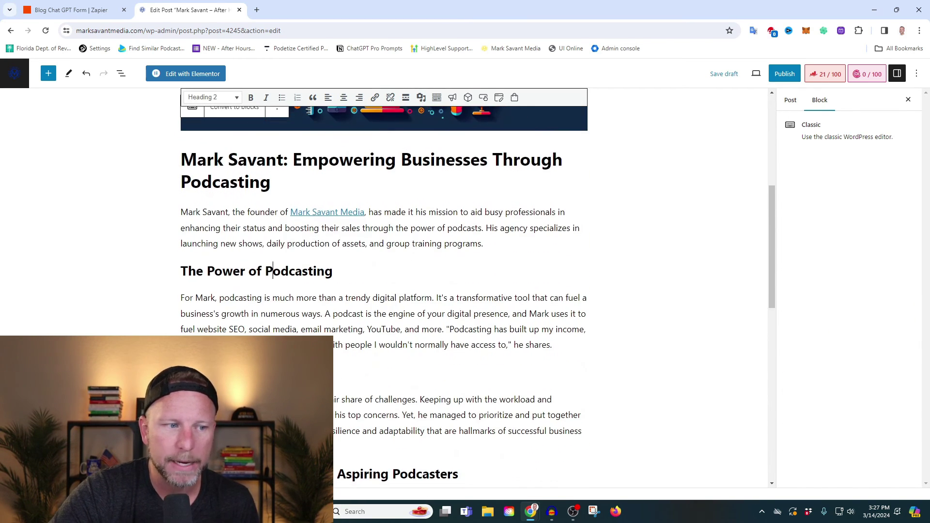
key("Down")
key("Down")
key("Down")
key("Down")
key("Down")
key("Down")
key("Down")
key("Down")
key("Down")
key("Down")
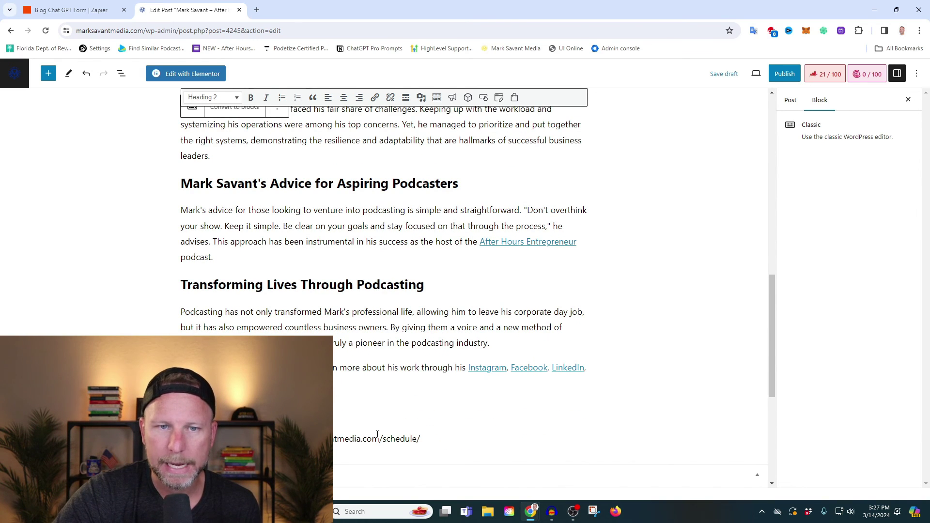
key("Up")
key("Up")
key("Up")
key("Up")
key("Up")
key("Up")
key("Up")
key("Up")
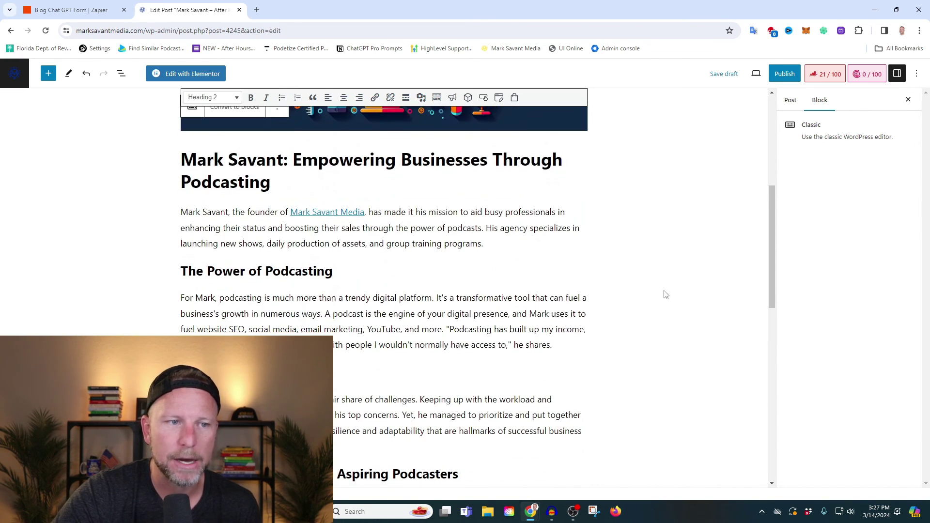
left_click(826, 74)
Step: Enter the founder's name as the Rank Math focus keyword, lifting the SEO score to 81/100
scroll(871, 339, "down", 2)
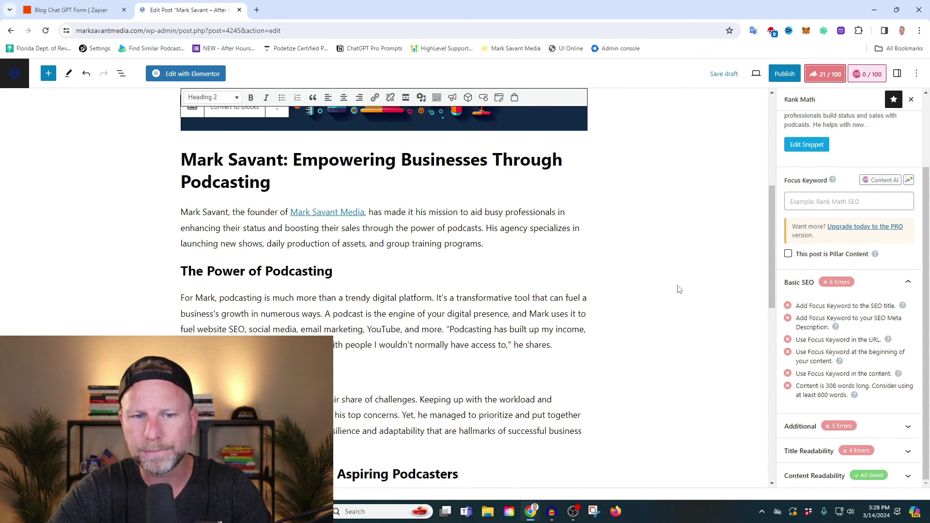
left_click(815, 206)
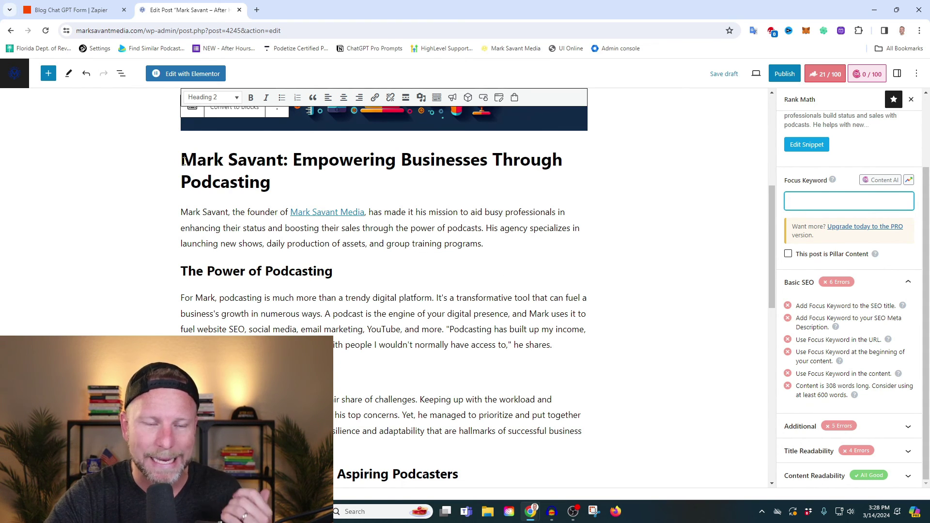
type("mark sav")
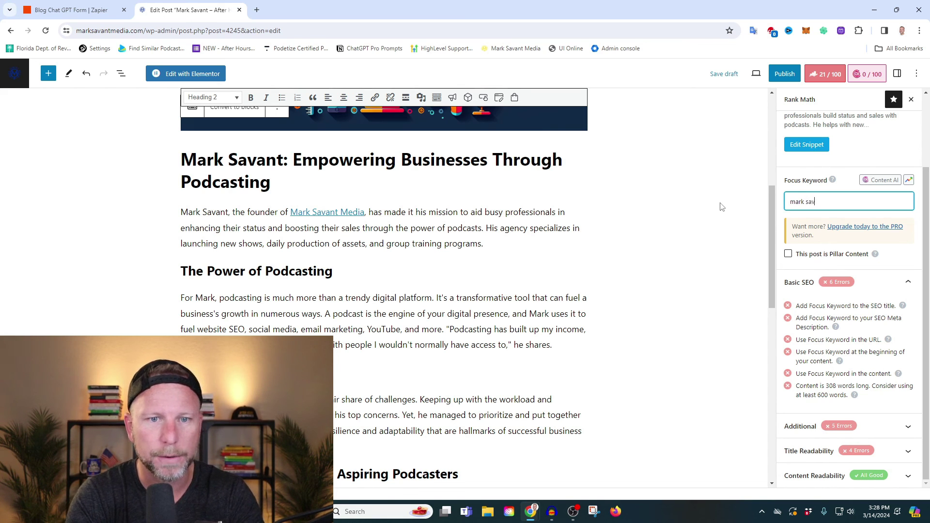
type("anb")
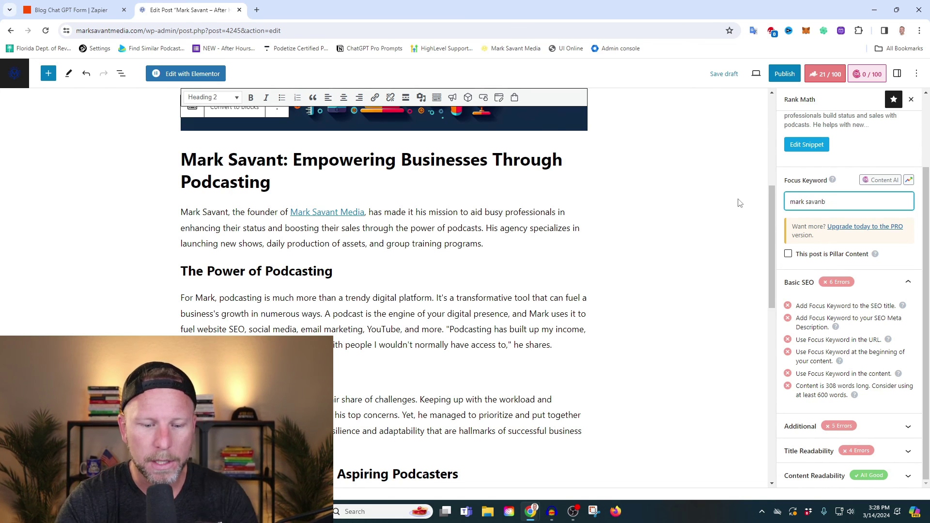
key("BackSpace")
type("t")
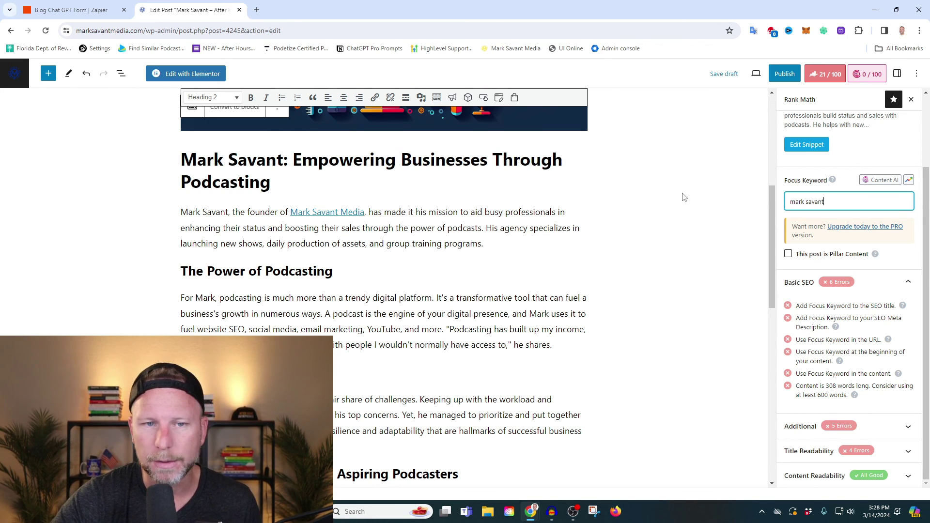
key("Return")
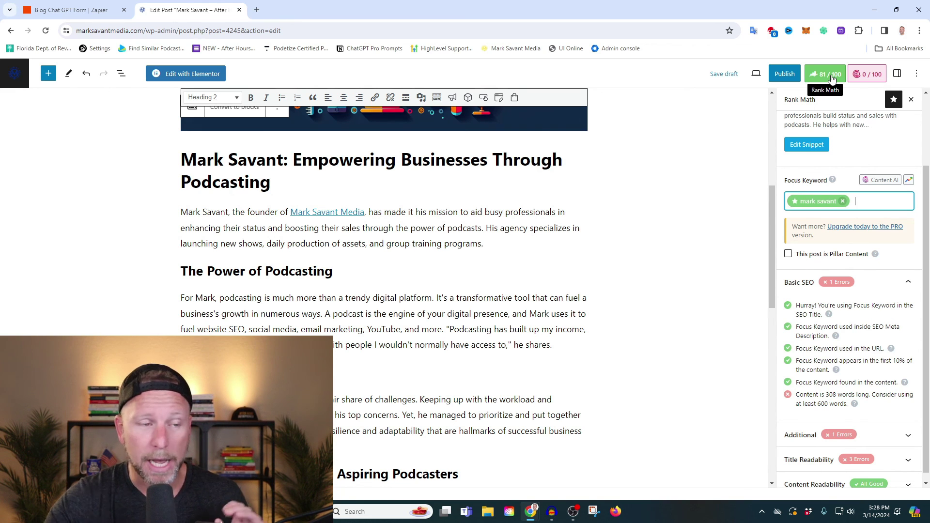
scroll(354, 154, "up", 6)
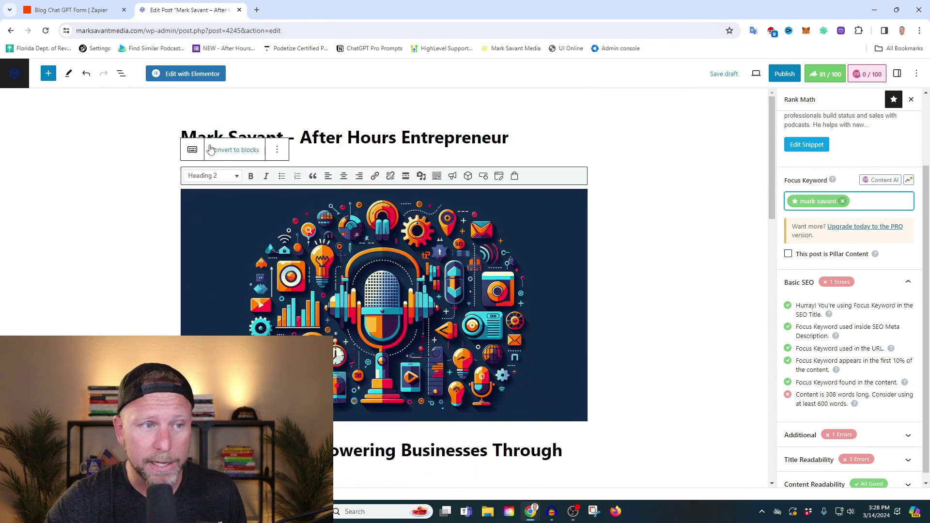
scroll(413, 309, "down", 15)
scroll(467, 322, "up", 15)
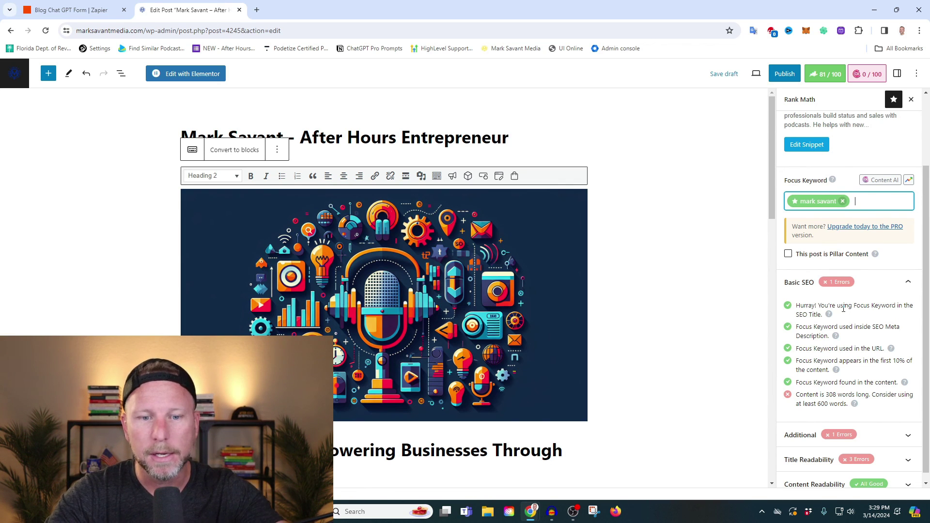
scroll(842, 307, "down", 1)
scroll(588, 364, "down", 20)
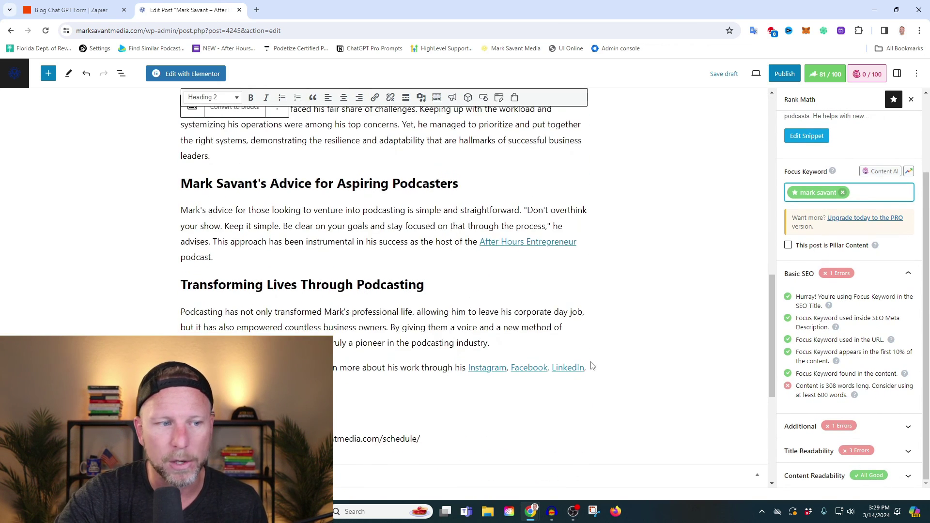
scroll(595, 364, "up", 20)
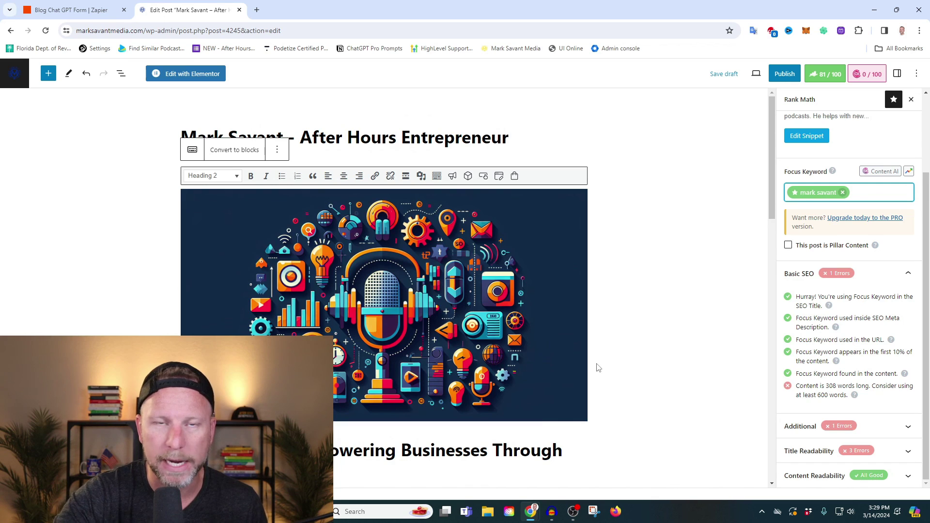